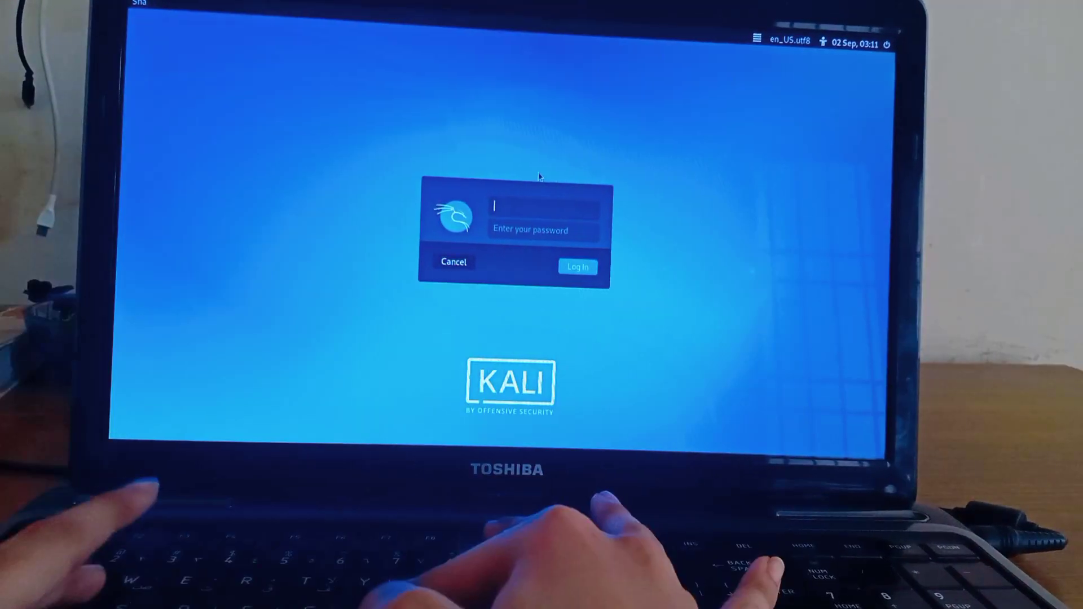
{"action": "type", "text": "sha"}
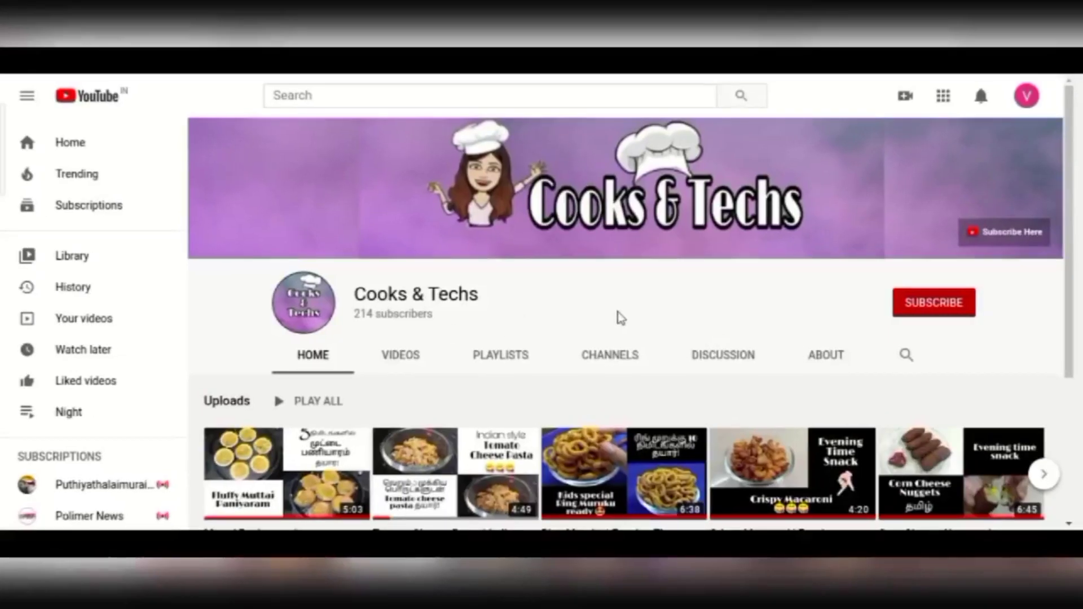
Subscribe to the Cooks & Techs YouTube channel and set its notifications to All
{"action": "left_click", "coordinate": [923, 305]}
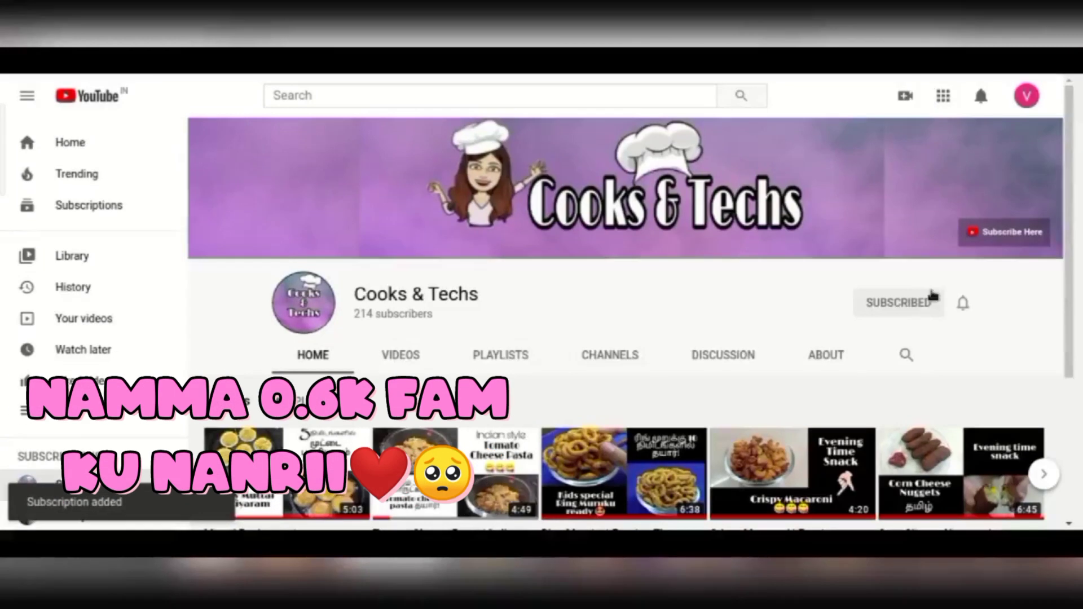
{"action": "left_click", "coordinate": [960, 305]}
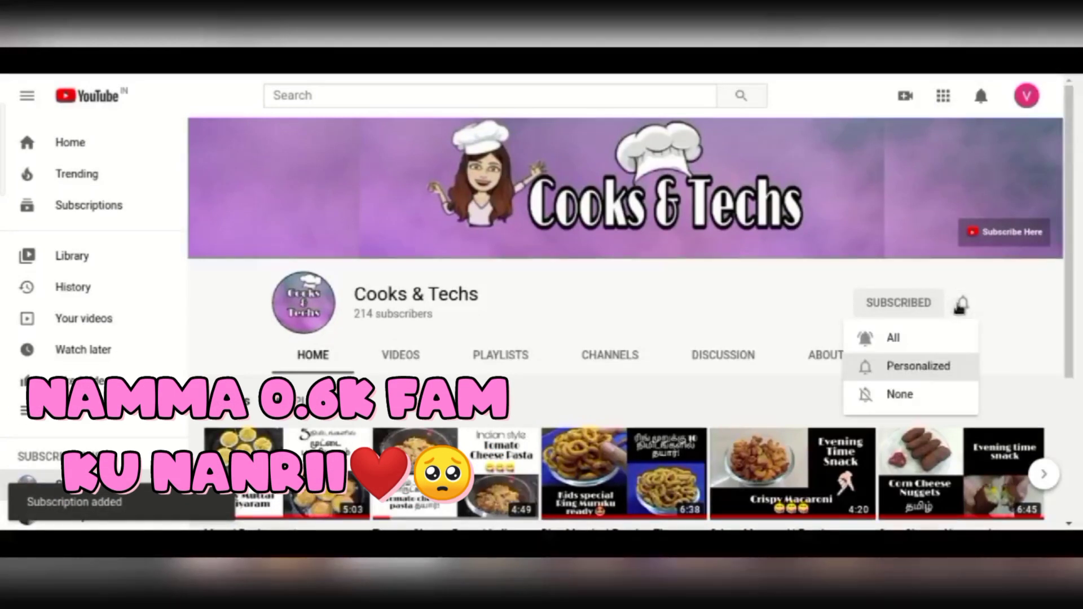
{"action": "left_click", "coordinate": [943, 346]}
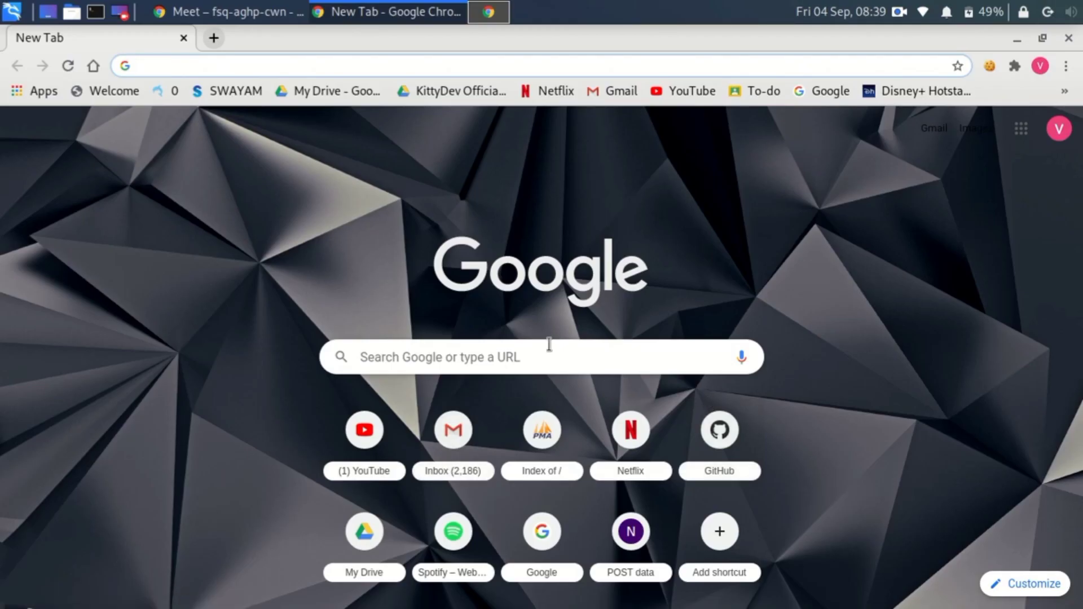
Search Google for "streamyard download linux"
{"action": "left_click", "coordinate": [548, 348]}
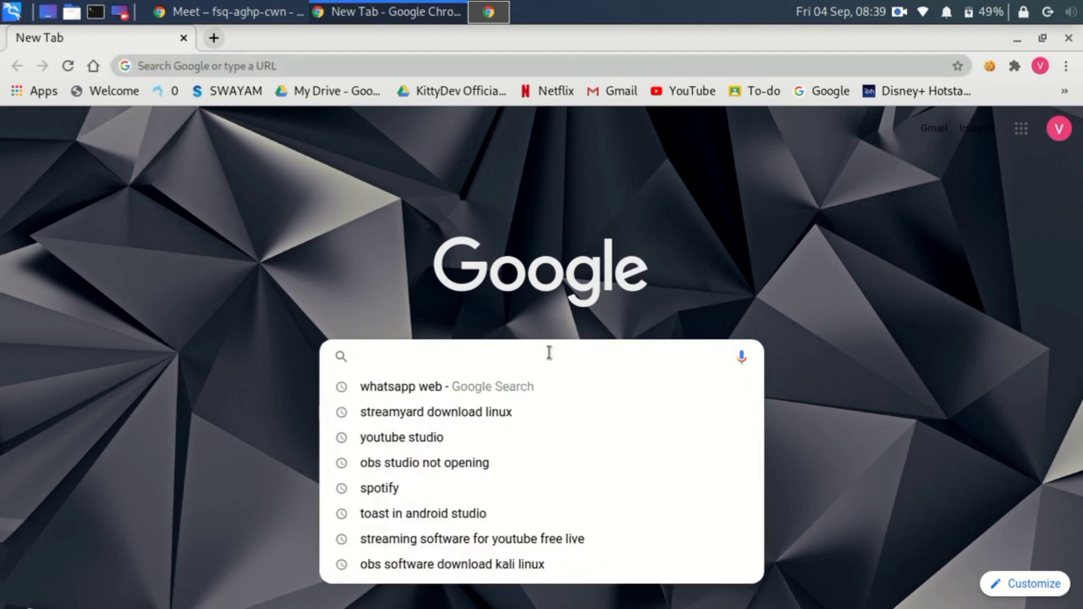
{"action": "type", "text": "streamyard download linux"}
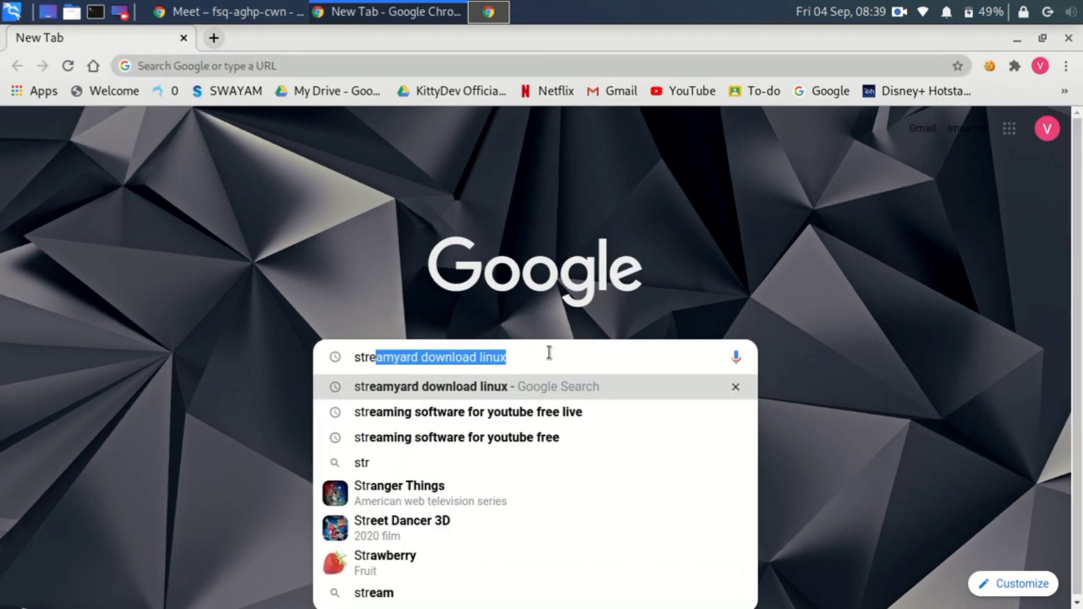
{"action": "key", "text": "Right"}
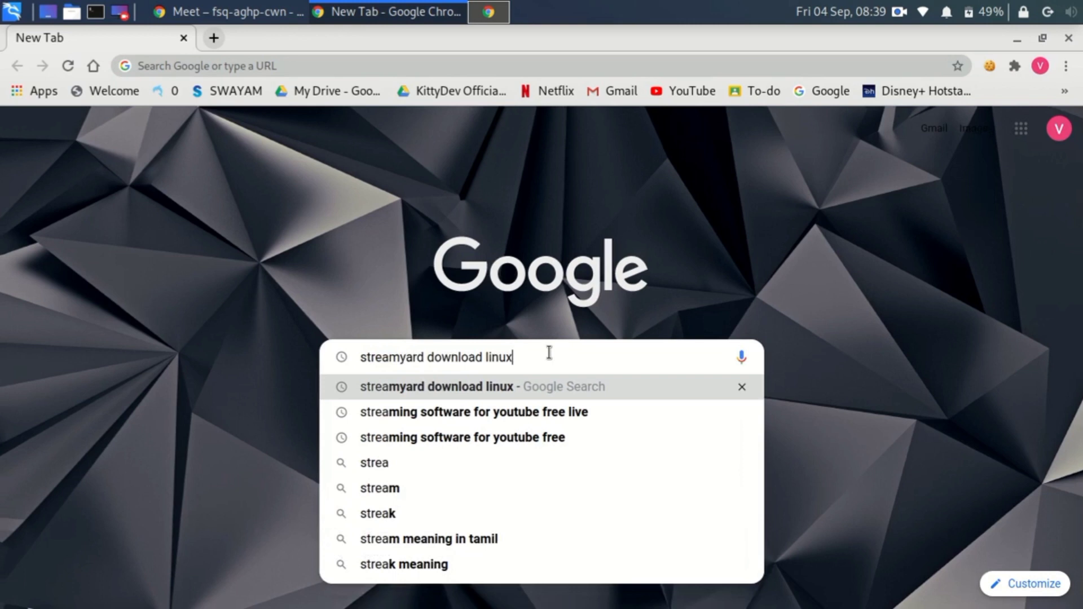
{"action": "key", "text": "Return"}
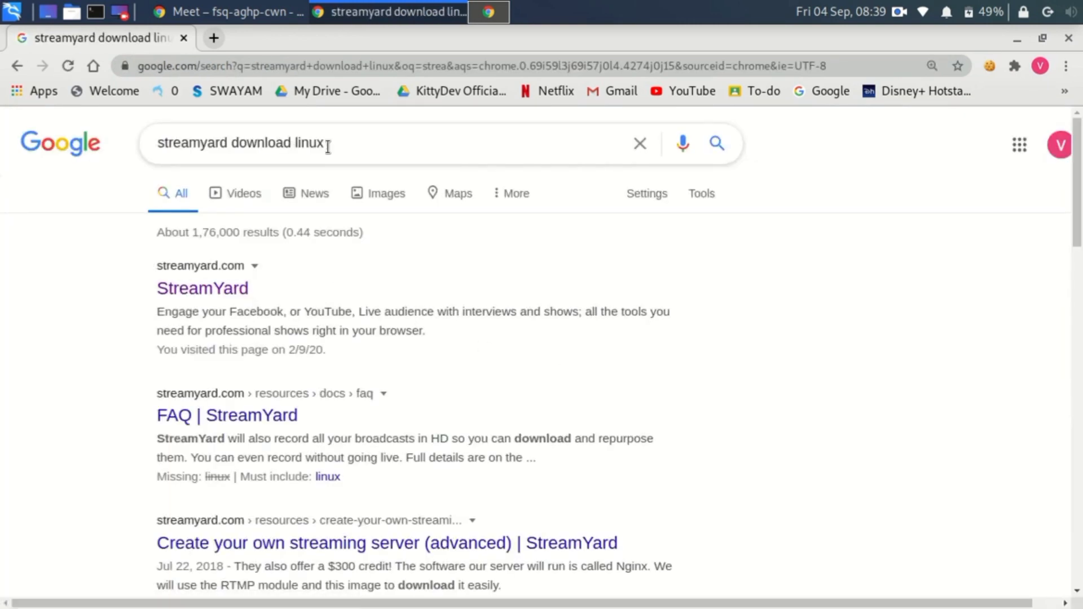
Open the StreamYard site from the search results and start creating a broadcast
{"action": "left_click", "coordinate": [163, 289]}
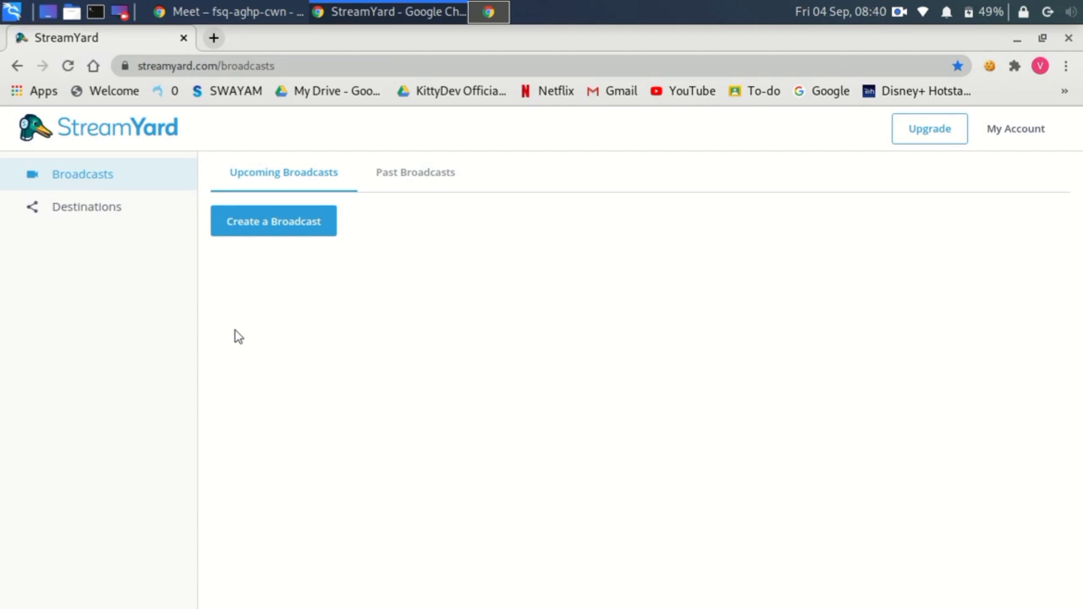
{"action": "left_click", "coordinate": [277, 227]}
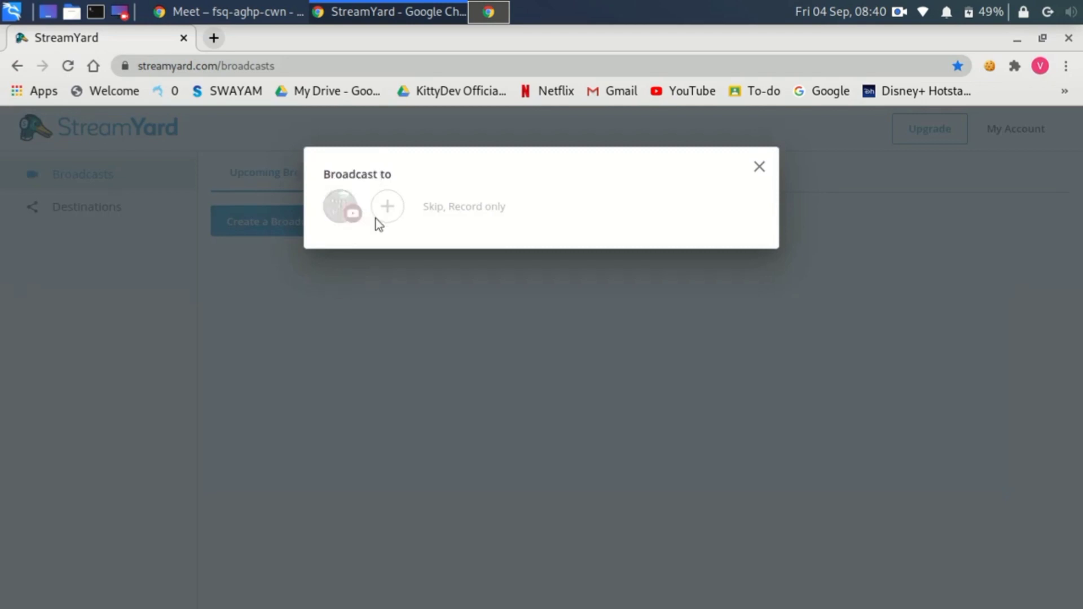
{"action": "left_click", "coordinate": [388, 207]}
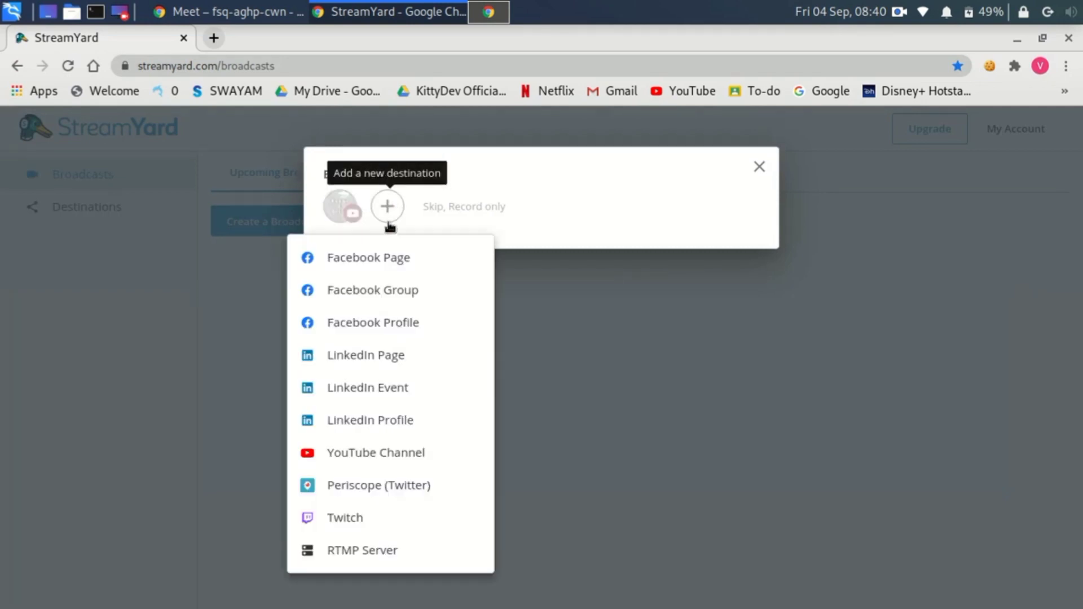
{"action": "left_click", "coordinate": [393, 460]}
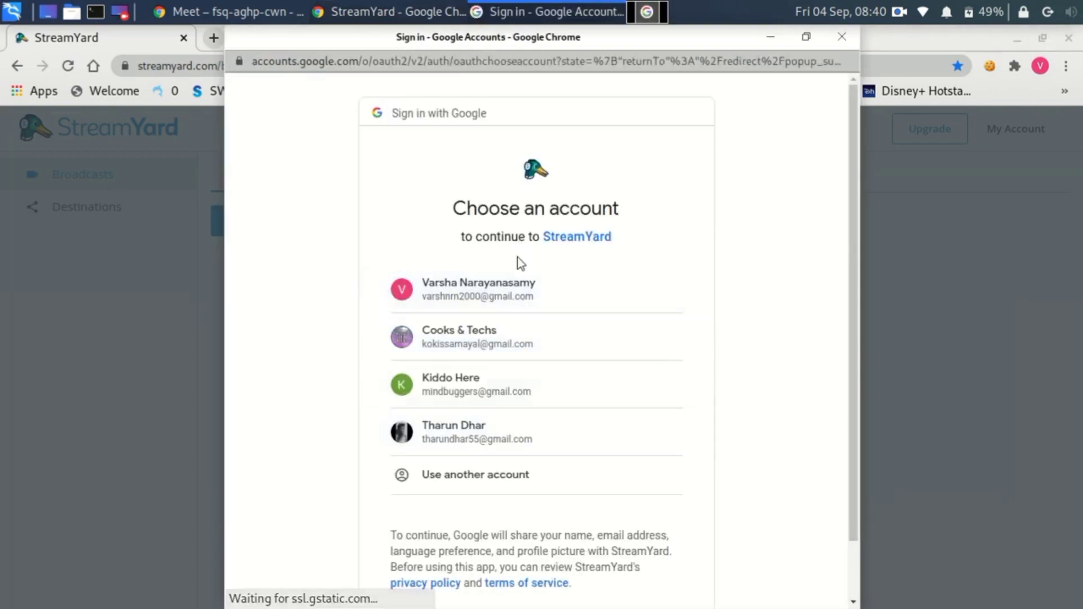
{"action": "left_click", "coordinate": [487, 482]}
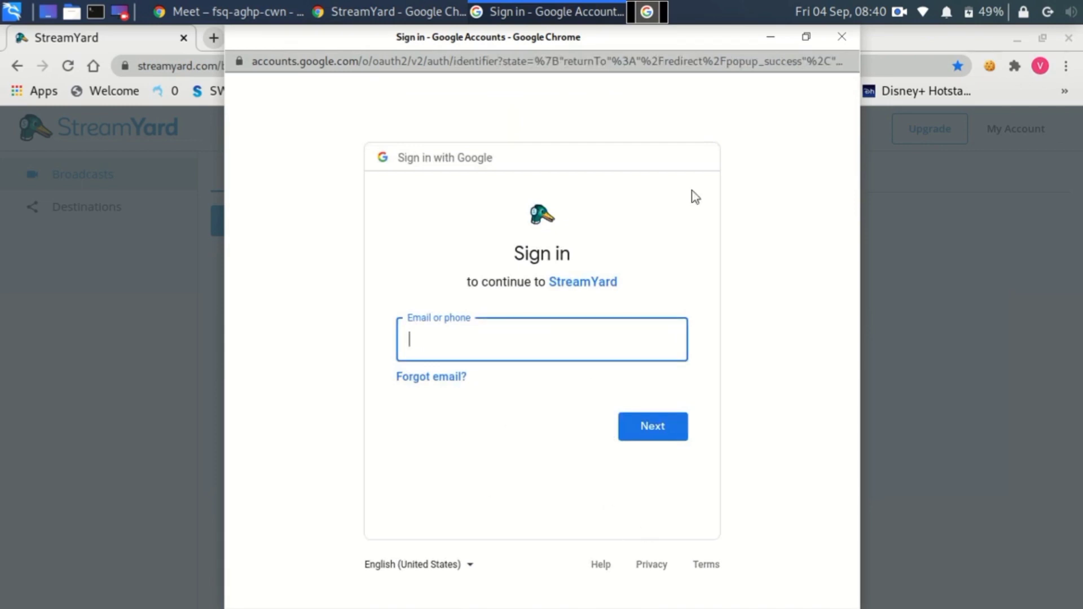
{"action": "left_click", "coordinate": [852, 34]}
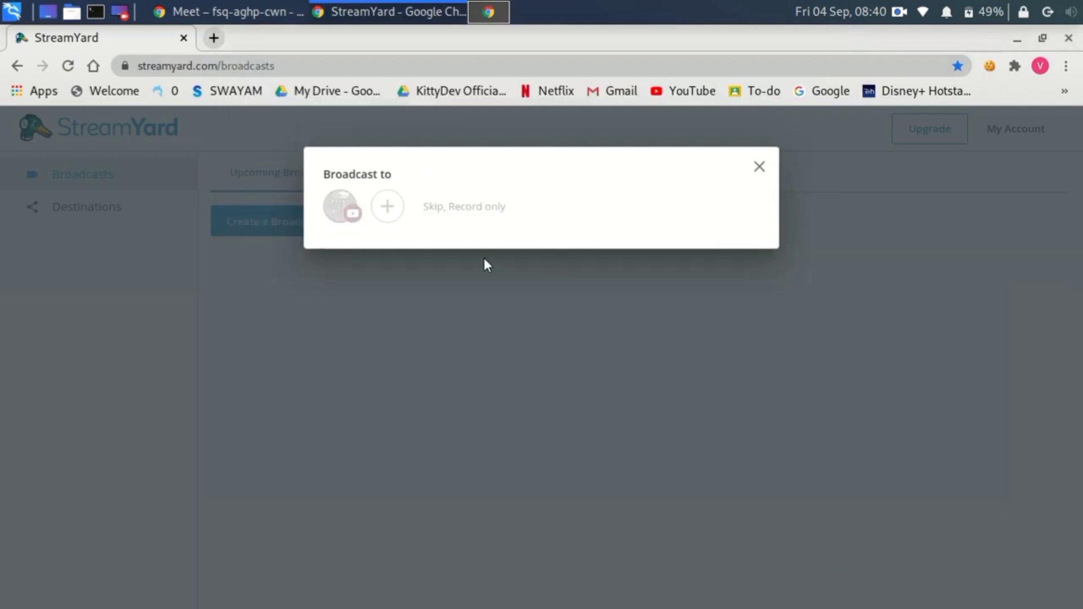
Choose the Cooks & Techs YouTube destination and fill in title "tantanatan hehe", description "des" and privacy Private
{"action": "left_click", "coordinate": [337, 210]}
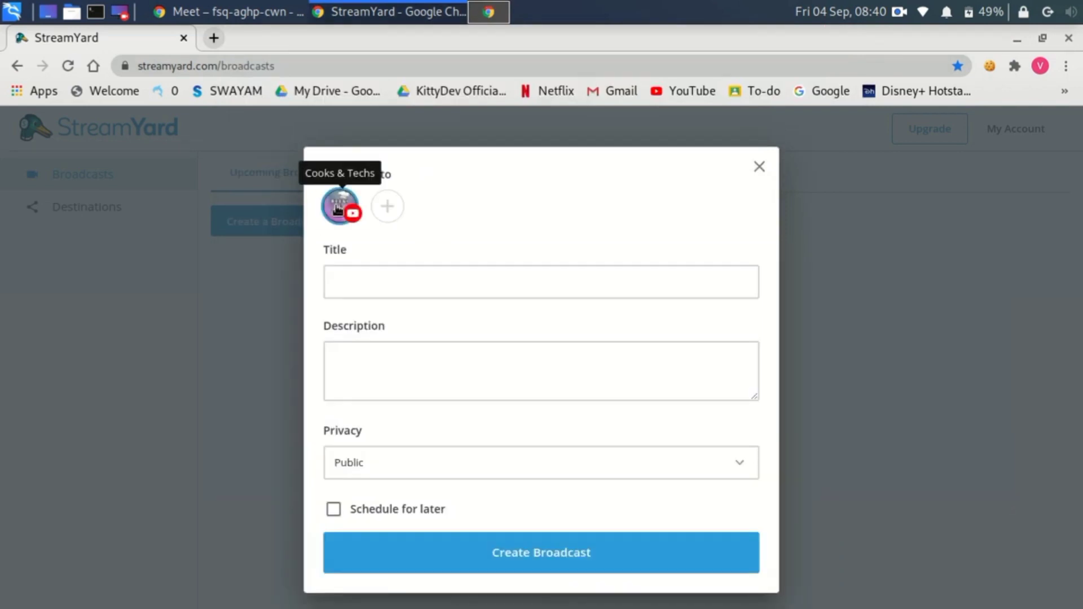
{"action": "left_click", "coordinate": [402, 295]}
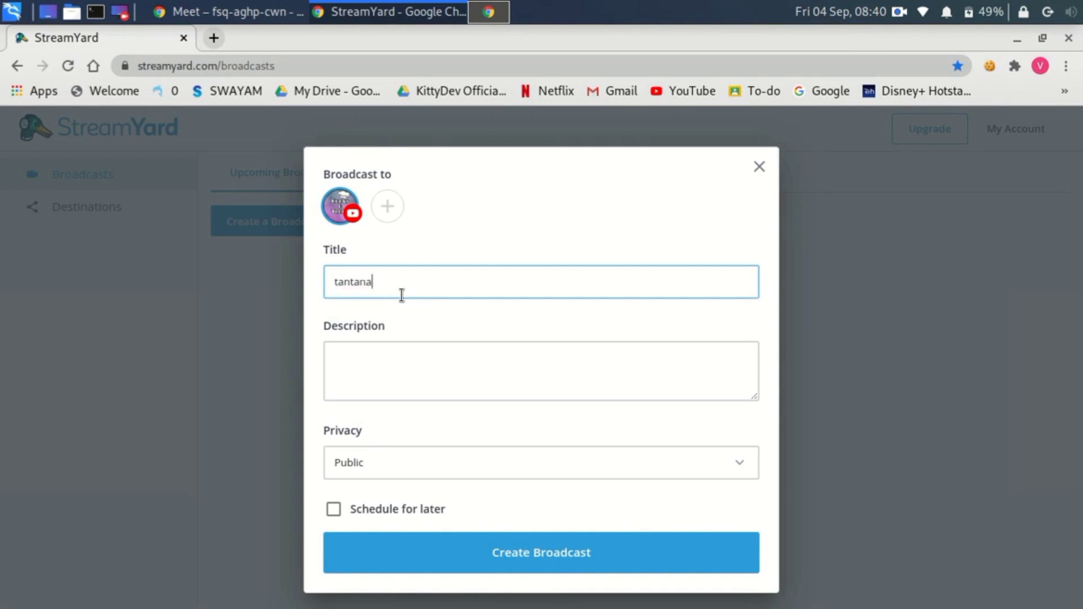
{"action": "type", "text": "tan hehe"}
{"action": "left_click", "coordinate": [433, 378]}
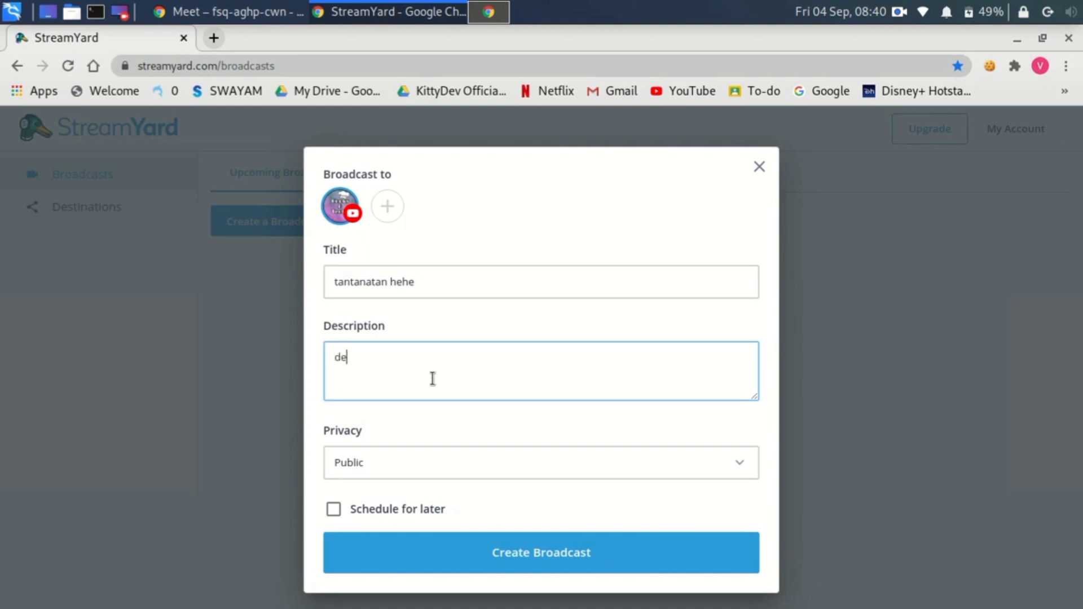
{"action": "left_click", "coordinate": [402, 467]}
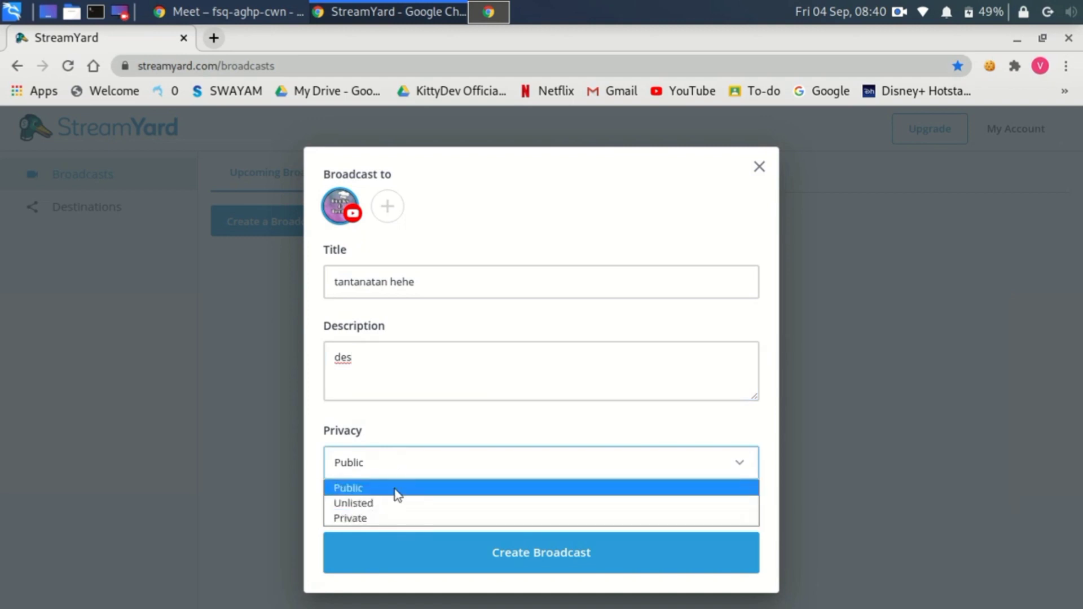
{"action": "left_click", "coordinate": [397, 520]}
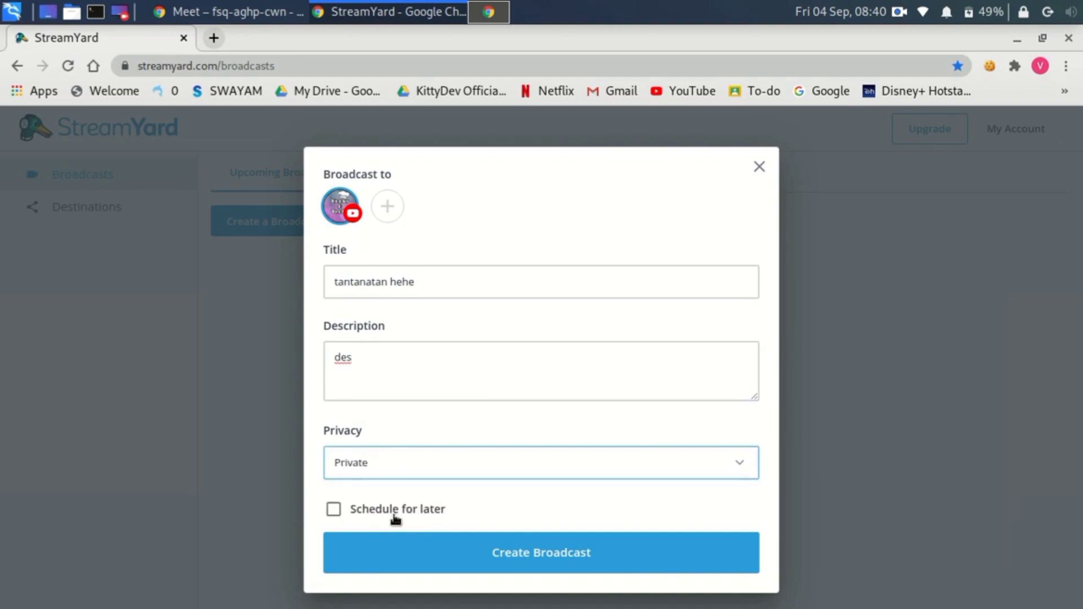
{"action": "left_click", "coordinate": [330, 512]}
{"action": "scroll", "coordinate": [456, 503], "scroll_direction": "down", "scroll_amount": 2}
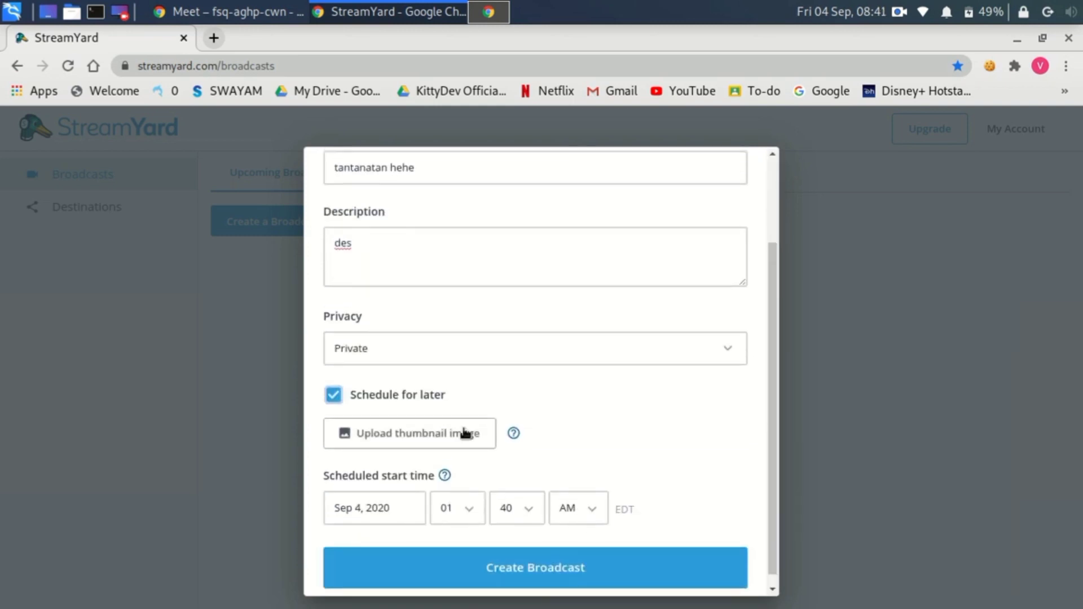
{"action": "scroll", "coordinate": [406, 443], "scroll_direction": "up", "scroll_amount": 1}
{"action": "left_click", "coordinate": [334, 432]}
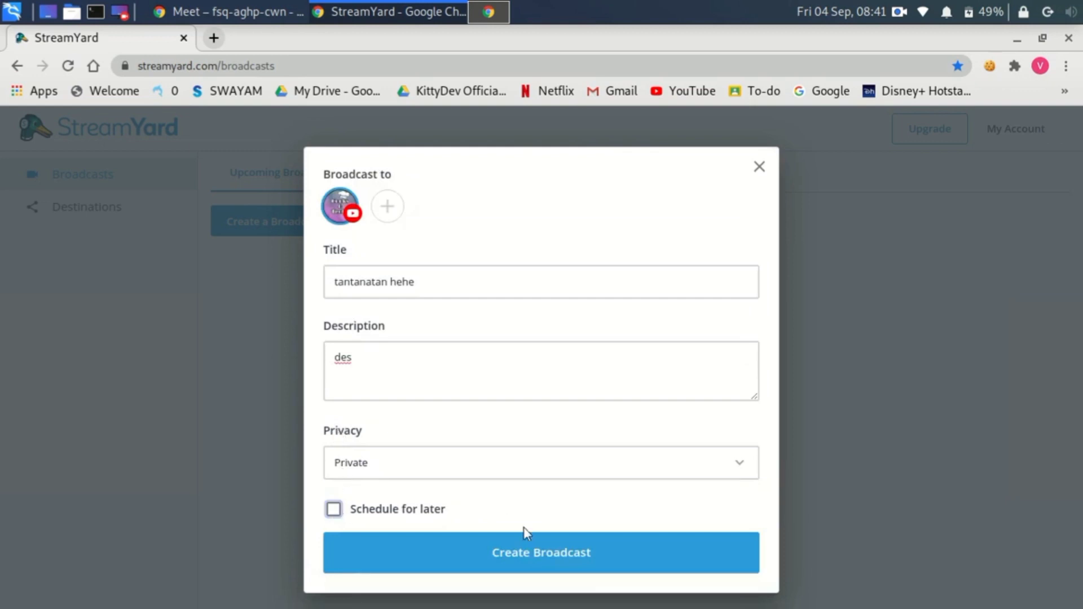
Create the broadcast and turn on the microphone in the camera and mic check
{"action": "left_click", "coordinate": [537, 554]}
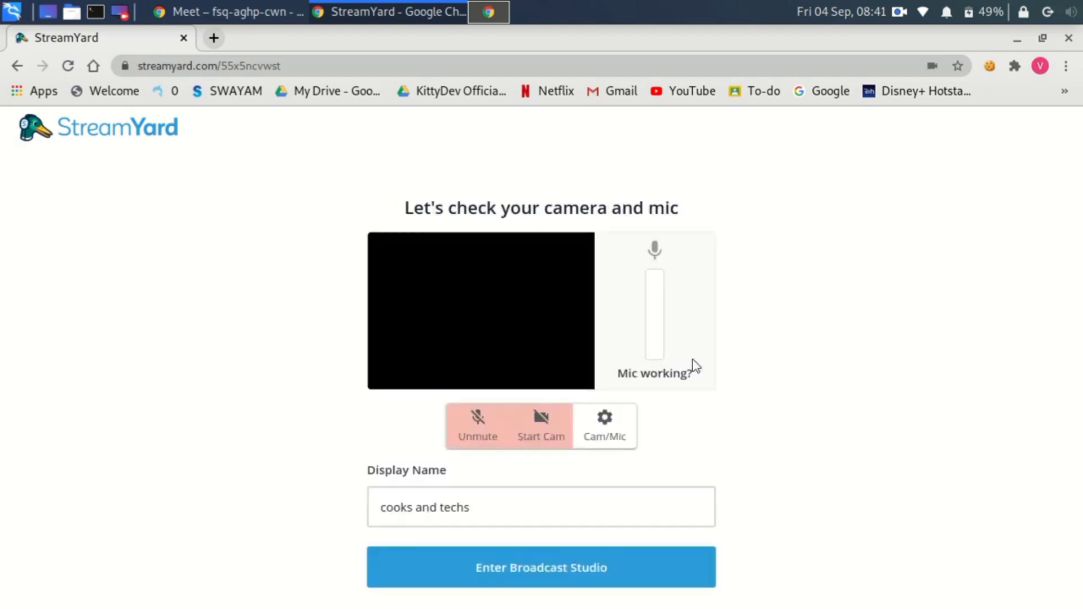
{"action": "left_click", "coordinate": [549, 435]}
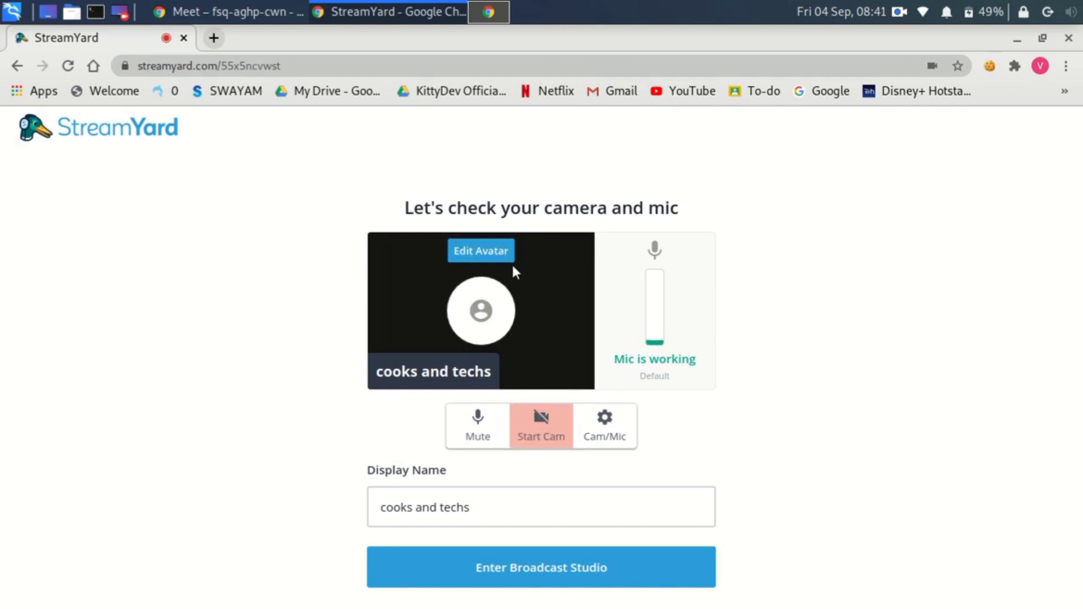
Upload imgonline-com-ua-resize-BSWJqej6C0Xl4J.jpg from Downloads as the camera-off avatar, applying the suggested crop
{"action": "left_click", "coordinate": [501, 251]}
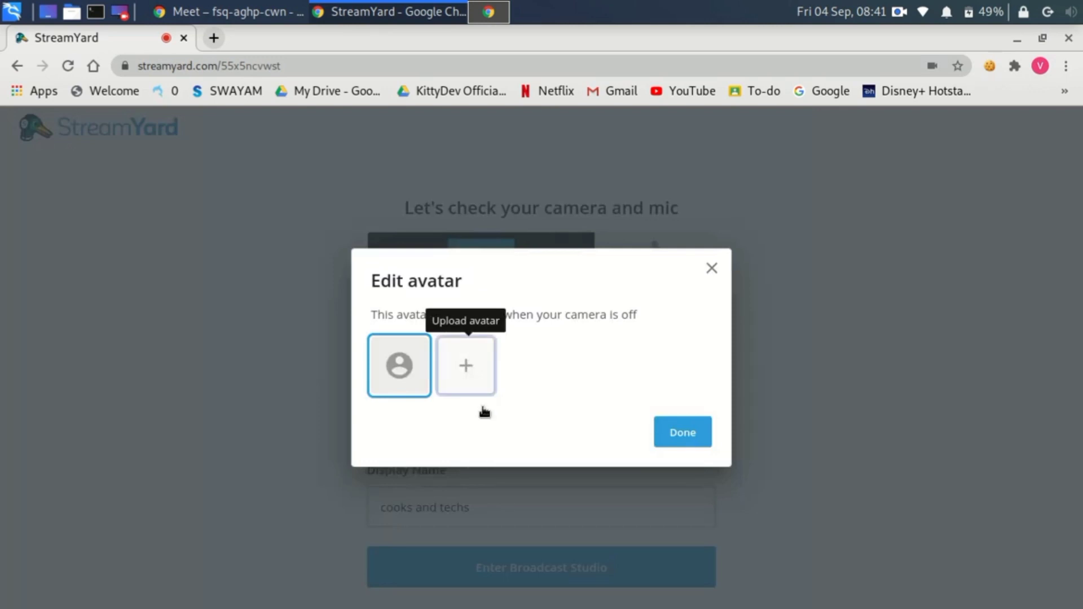
{"action": "left_click", "coordinate": [472, 372]}
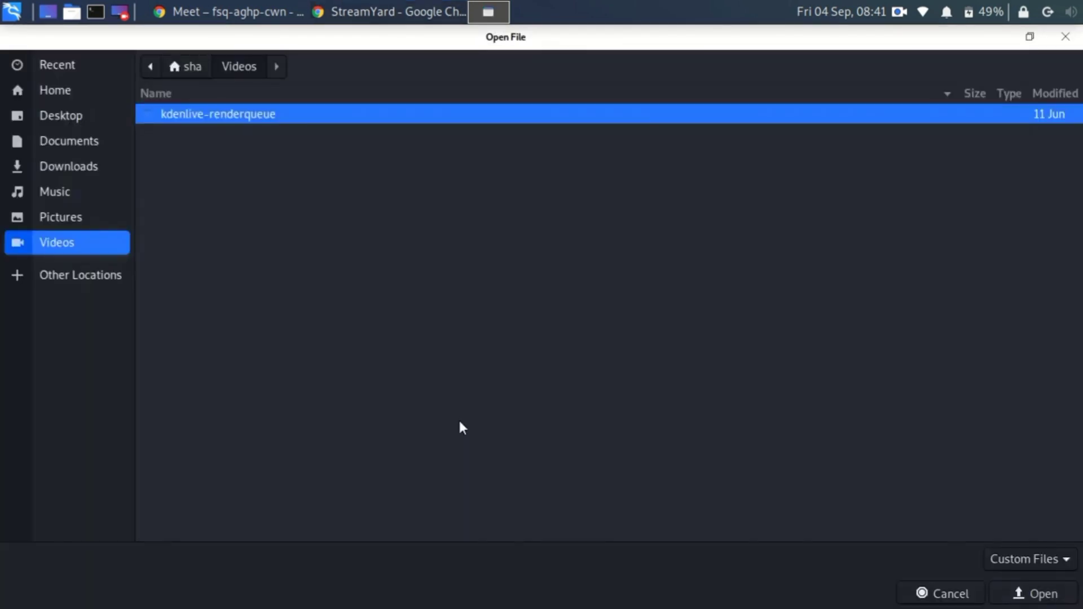
{"action": "left_click", "coordinate": [68, 166]}
{"action": "scroll", "coordinate": [192, 340], "scroll_direction": "down", "scroll_amount": 5}
{"action": "left_click", "coordinate": [192, 344]}
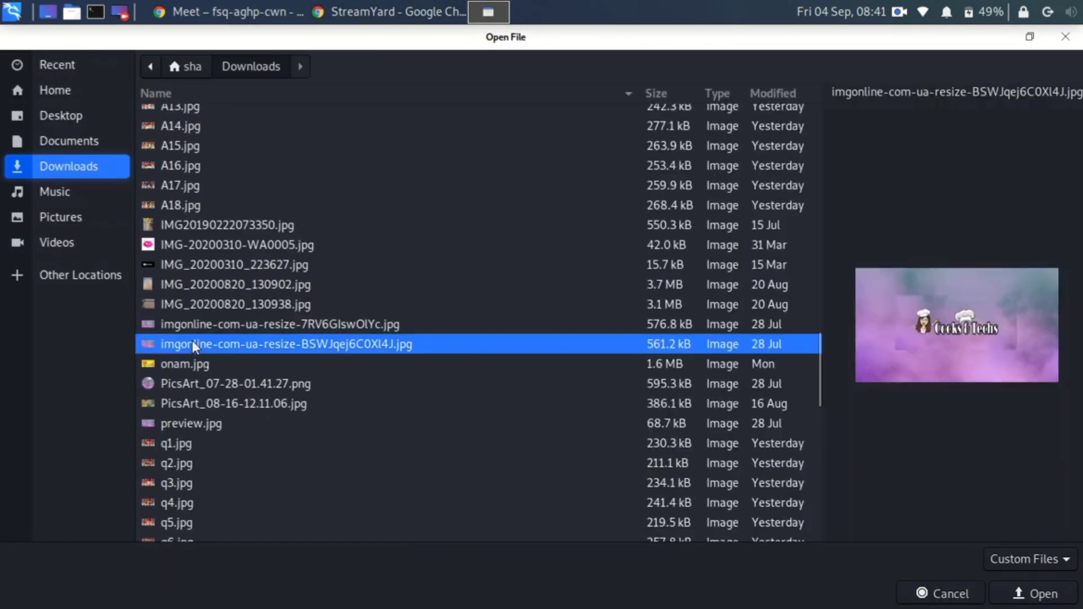
{"action": "left_click", "coordinate": [1039, 595]}
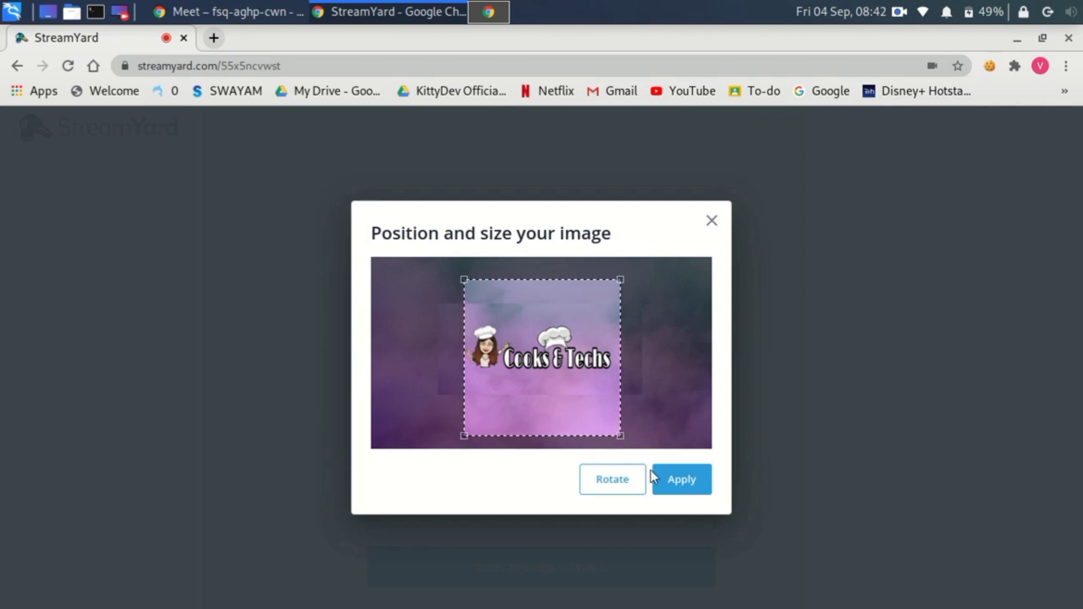
{"action": "left_click", "coordinate": [679, 480]}
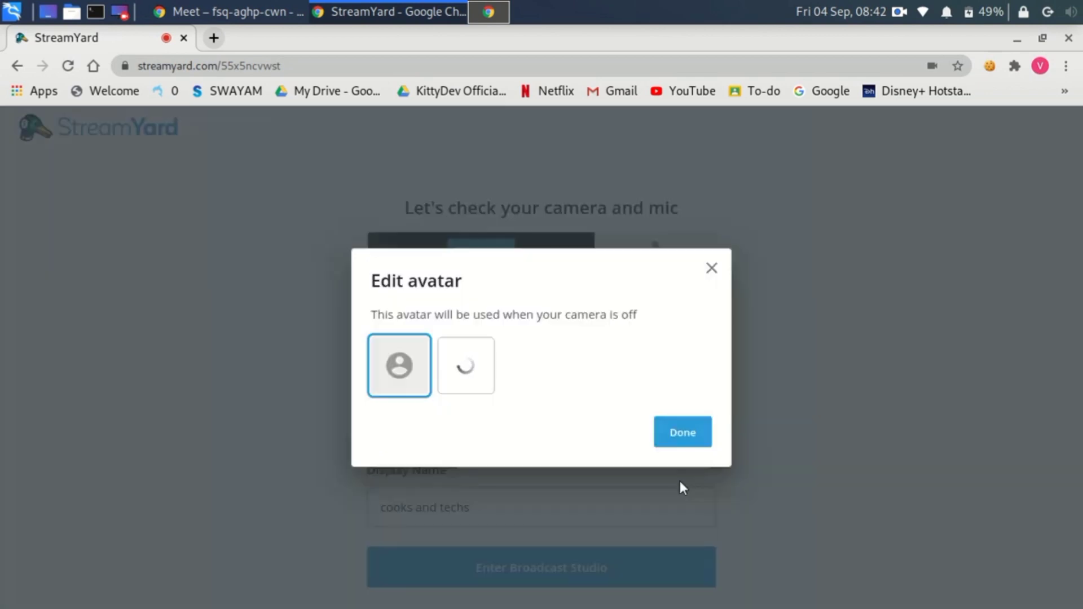
{"action": "left_click", "coordinate": [459, 499]}
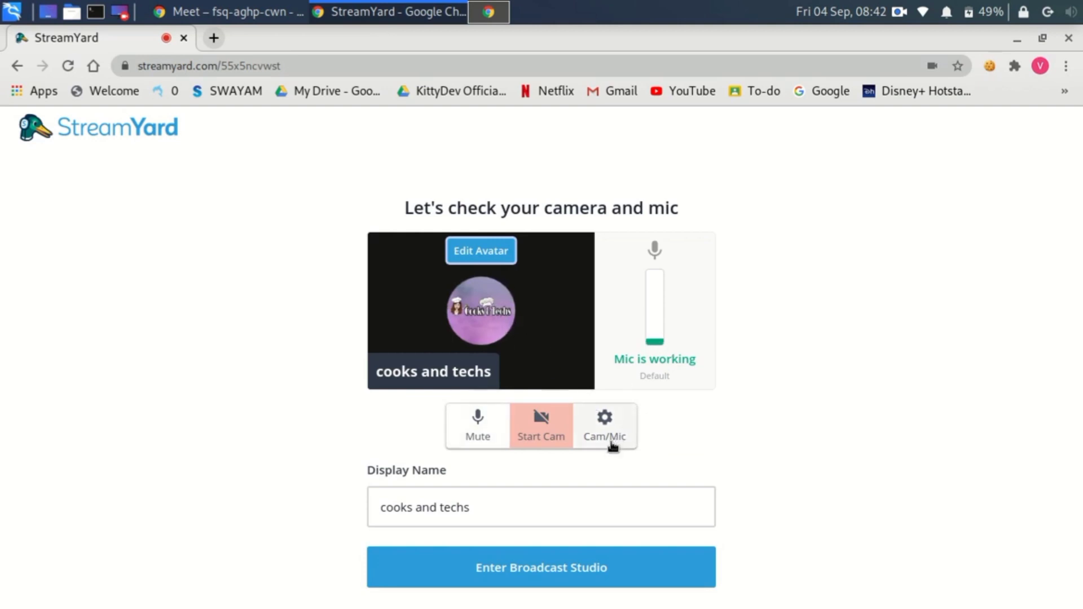
Replace the display name with "eeuhr"
{"action": "left_click", "coordinate": [481, 513]}
{"action": "key", "text": "BackSpace"}
{"action": "key", "text": "BackSpace"}
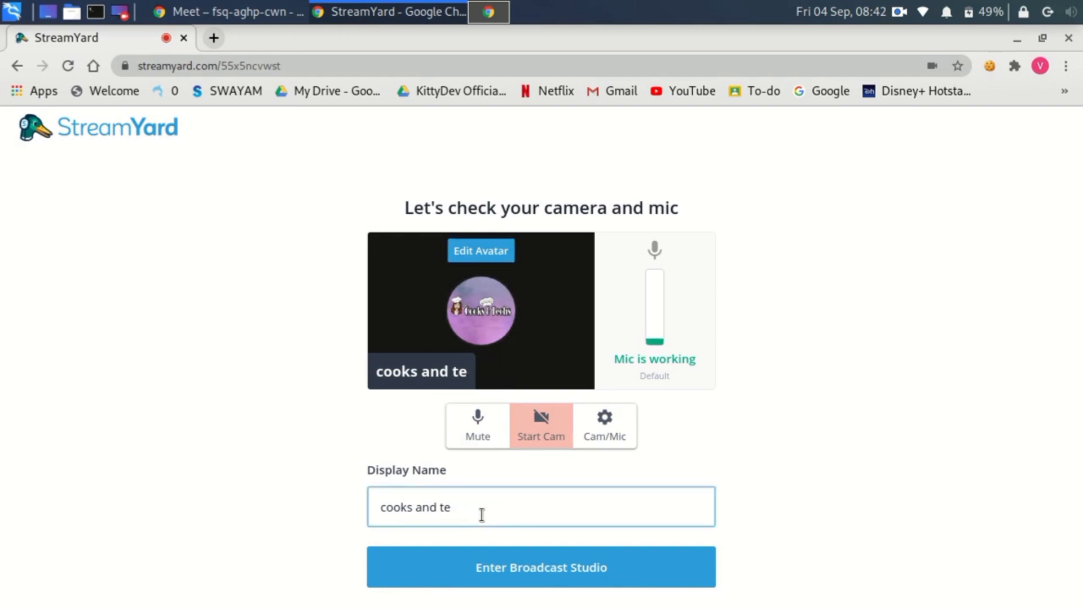
{"action": "key", "text": "BackSpace"}
{"action": "key", "text": "BackSpace"}
{"action": "key", "text": "BackSpace"}
{"action": "key", "text": "BackSpace"}
{"action": "key", "text": "BackSpace"}
{"action": "key", "text": "BackSpace"}
{"action": "key", "text": "BackSpace"}
{"action": "key", "text": "BackSpace"}
{"action": "key", "text": "BackSpace"}
{"action": "key", "text": "BackSpace"}
{"action": "key", "text": "BackSpace"}
{"action": "key", "text": "BackSpace"}
{"action": "type", "text": "eeuhr"}
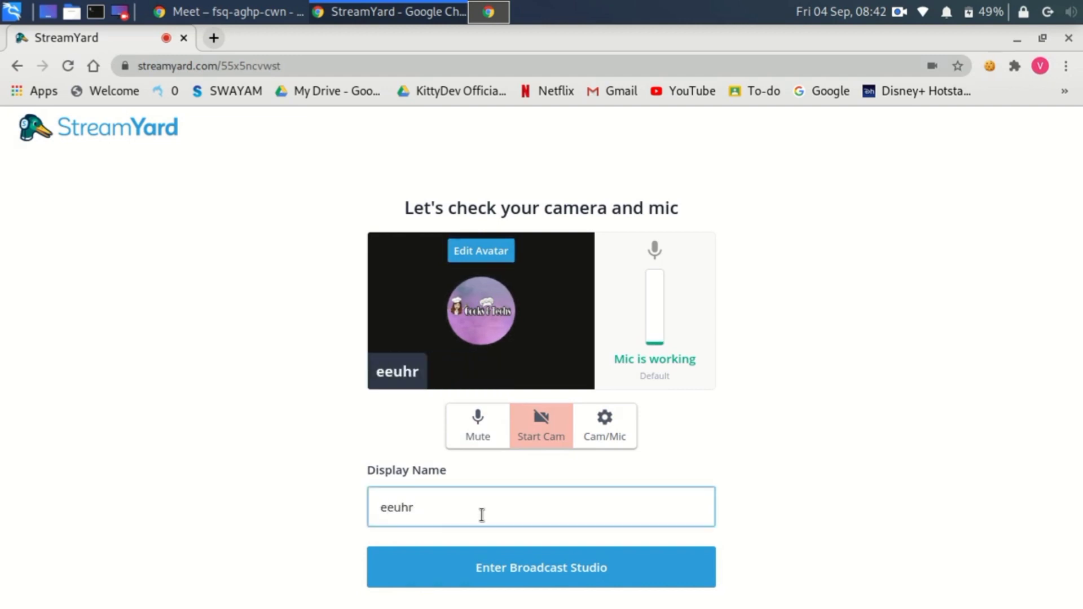
Set the display name to "cooks and techs"
{"action": "key", "text": "BackSpace"}
{"action": "key", "text": "BackSpace"}
{"action": "key", "text": "BackSpace"}
{"action": "key", "text": "BackSpace"}
{"action": "key", "text": "BackSpace"}
{"action": "type", "text": "coo"}
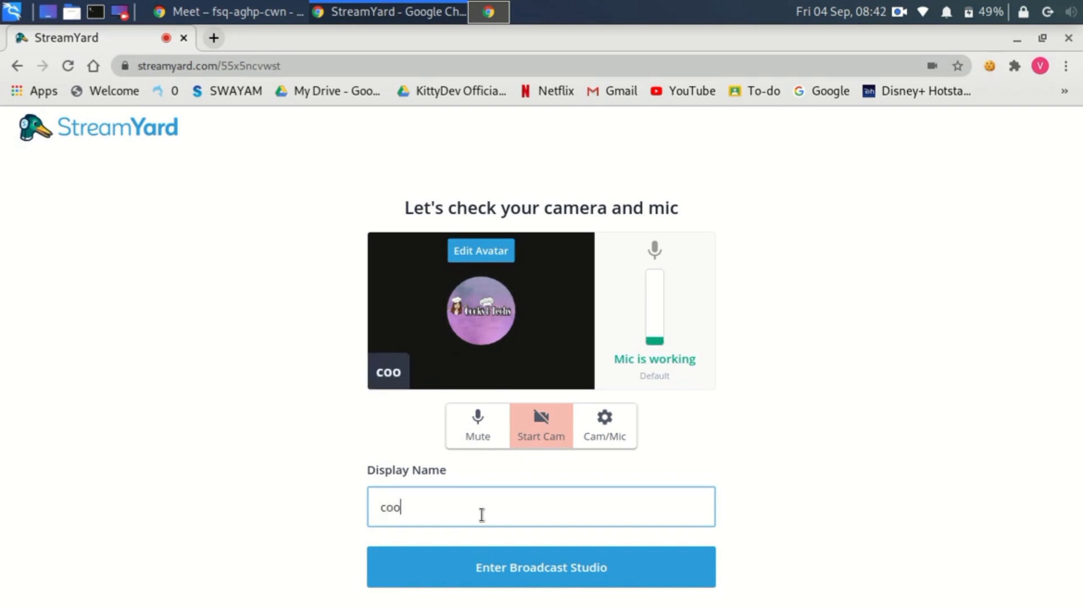
{"action": "type", "text": "ks and techs"}
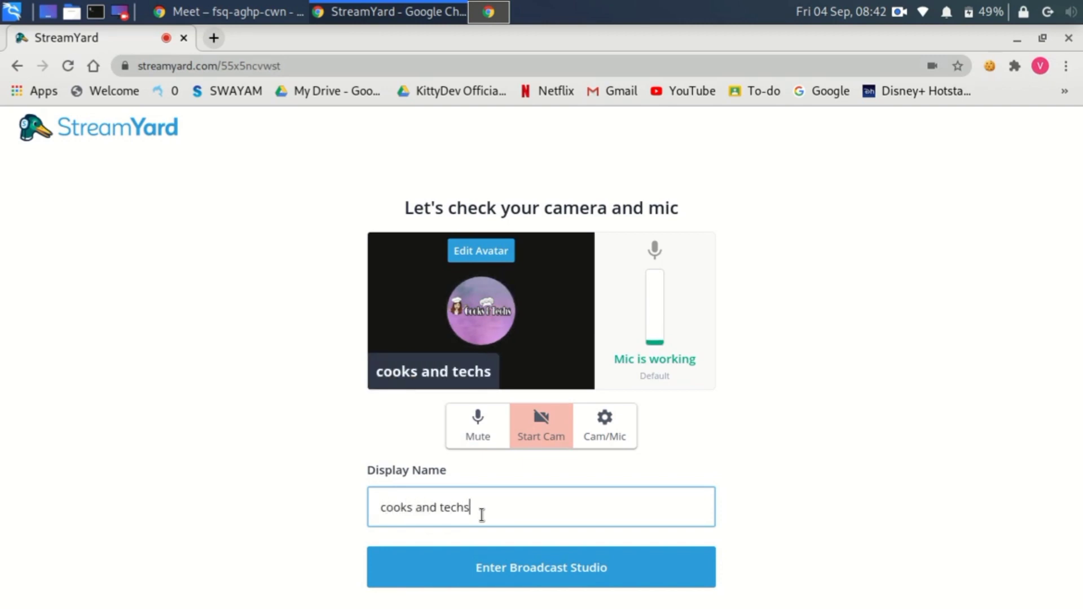
Enter the broadcast studio and start sharing the "Channel videos - YouTube Studio" Chrome tab
{"action": "left_click", "coordinate": [600, 570]}
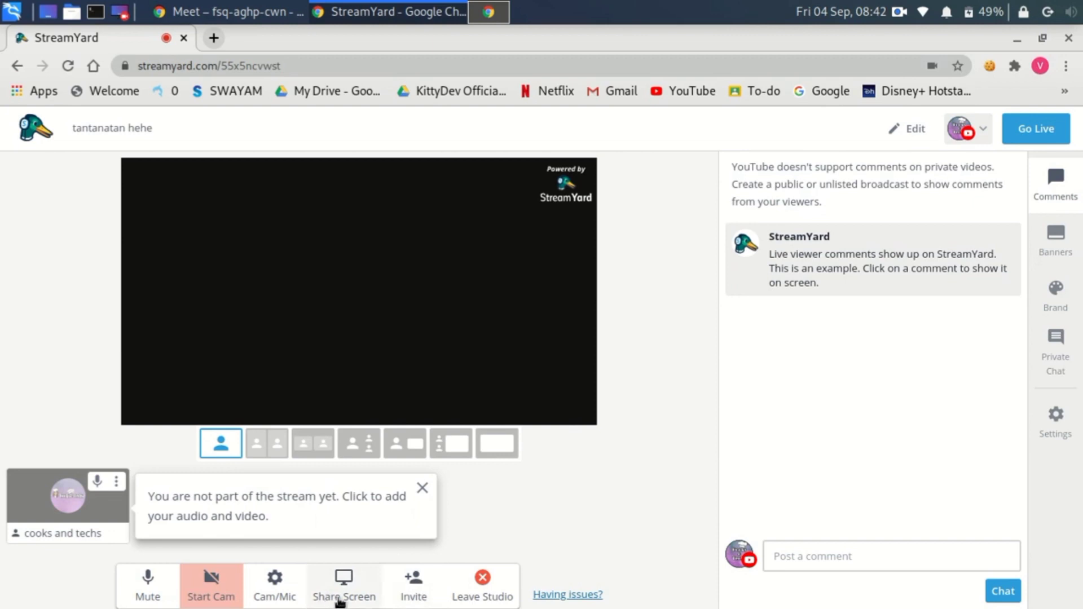
{"action": "left_click", "coordinate": [344, 584]}
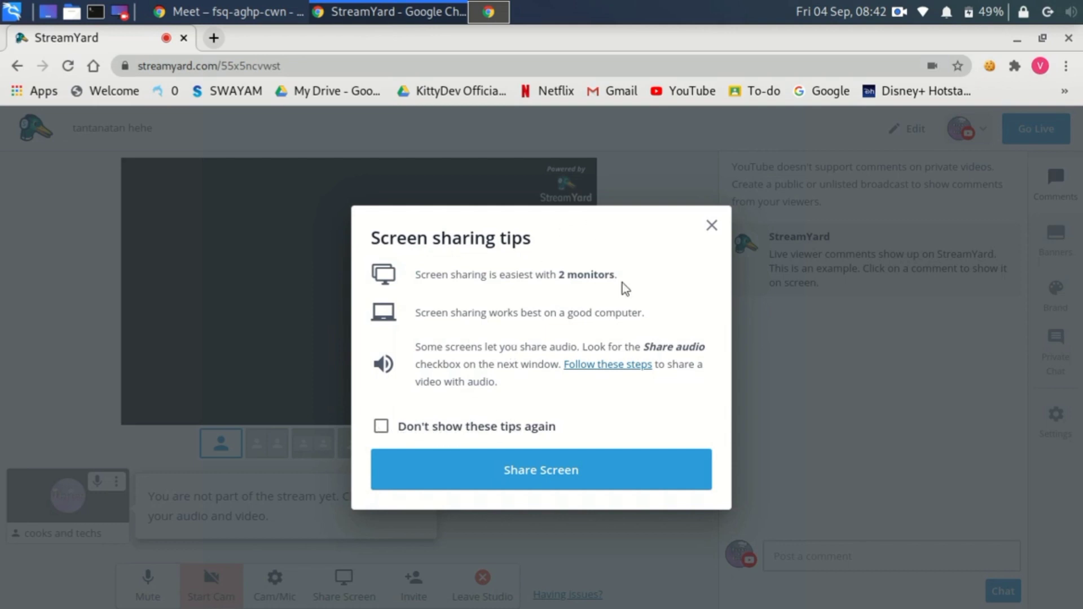
{"action": "left_click", "coordinate": [554, 467]}
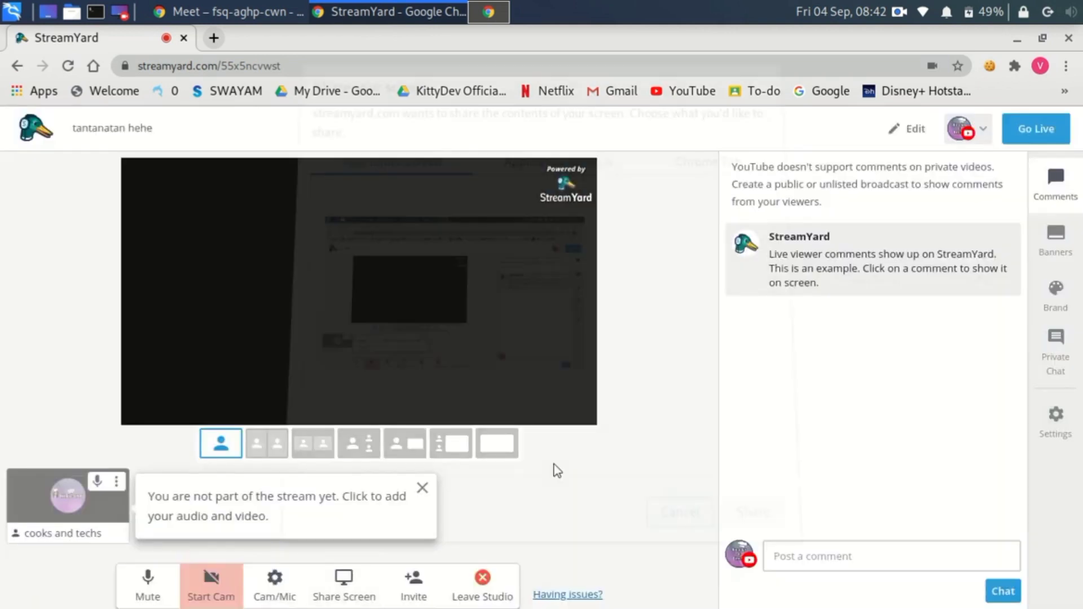
{"action": "left_click", "coordinate": [650, 162]}
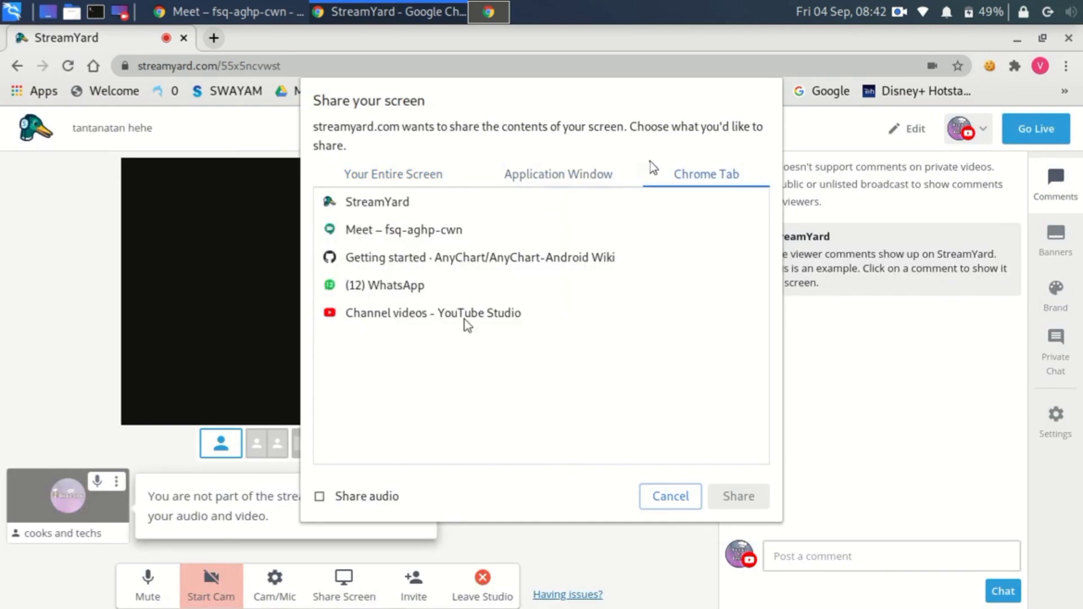
{"action": "double_click", "coordinate": [451, 313]}
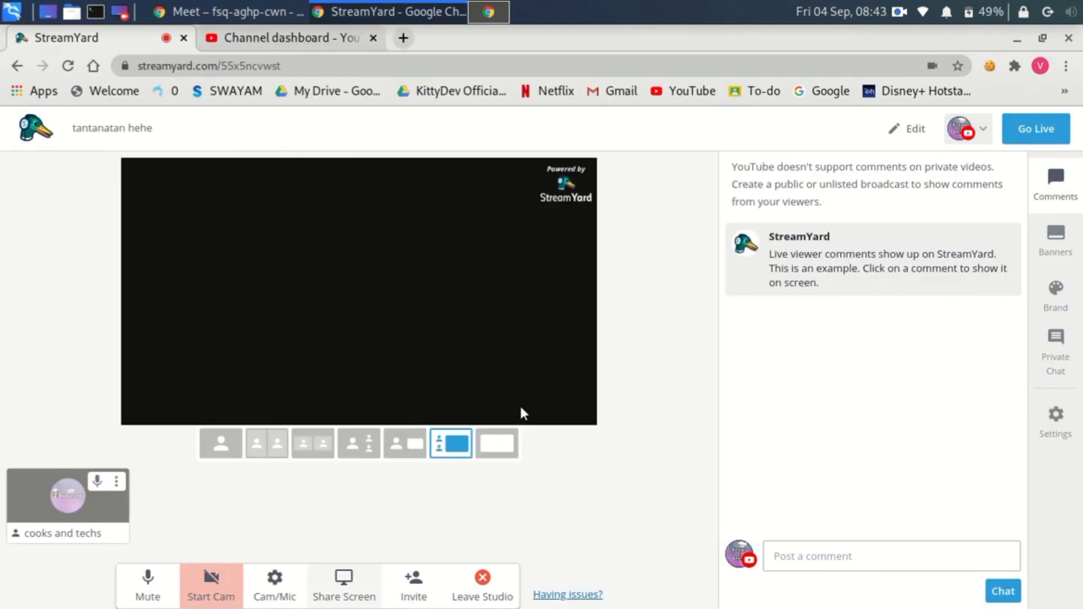
Share the "Channel dashboard - YouTube Studio" Chrome tab with the broadcast and return to the StreamYard studio
{"action": "left_click", "coordinate": [359, 592]}
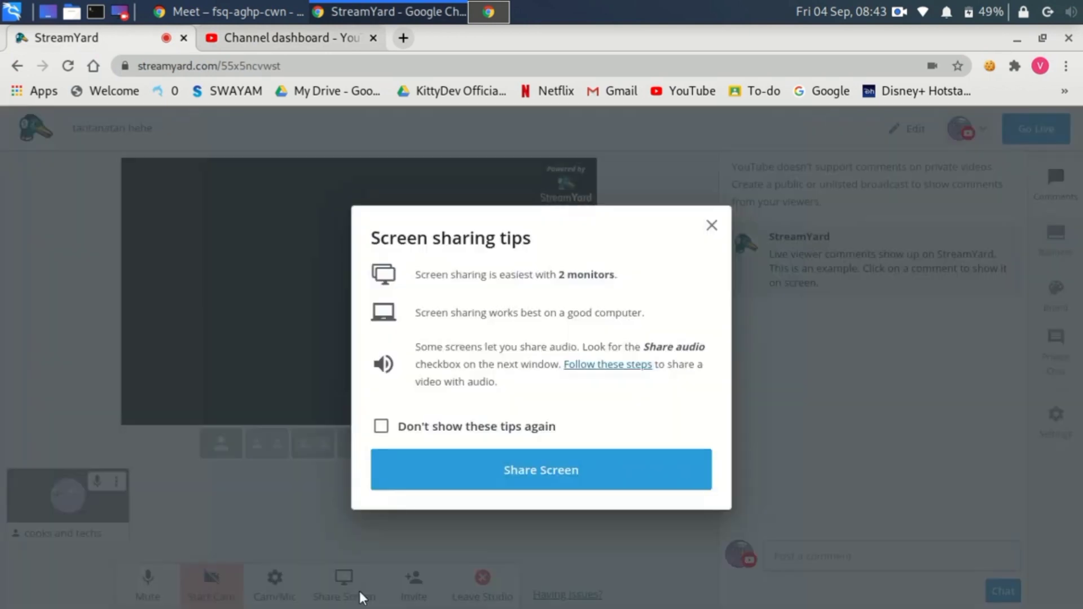
{"action": "left_click", "coordinate": [553, 476]}
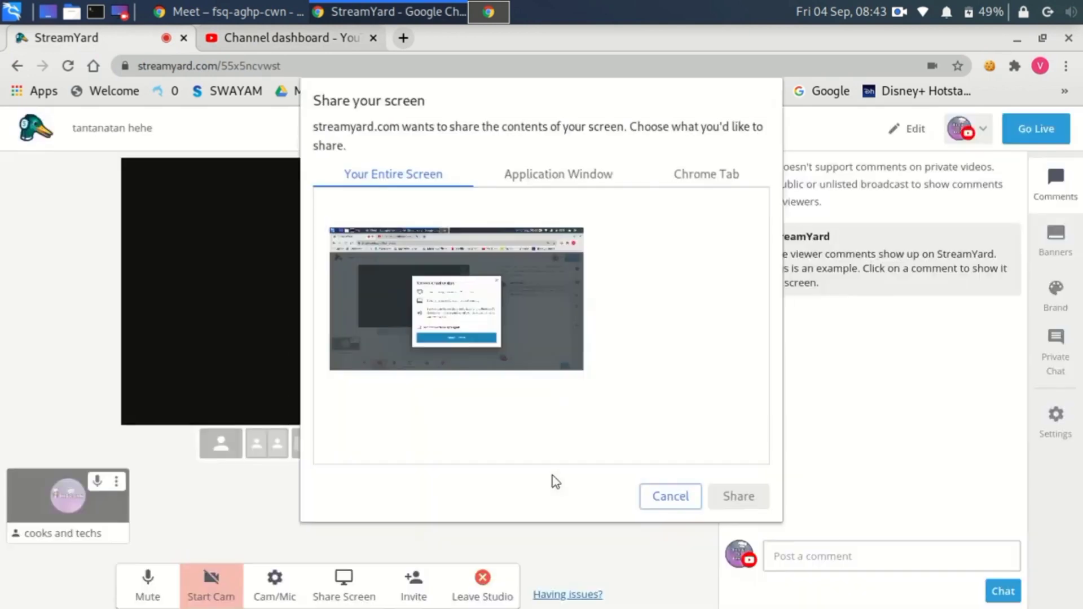
{"action": "left_click", "coordinate": [587, 178]}
{"action": "left_click", "coordinate": [703, 176]}
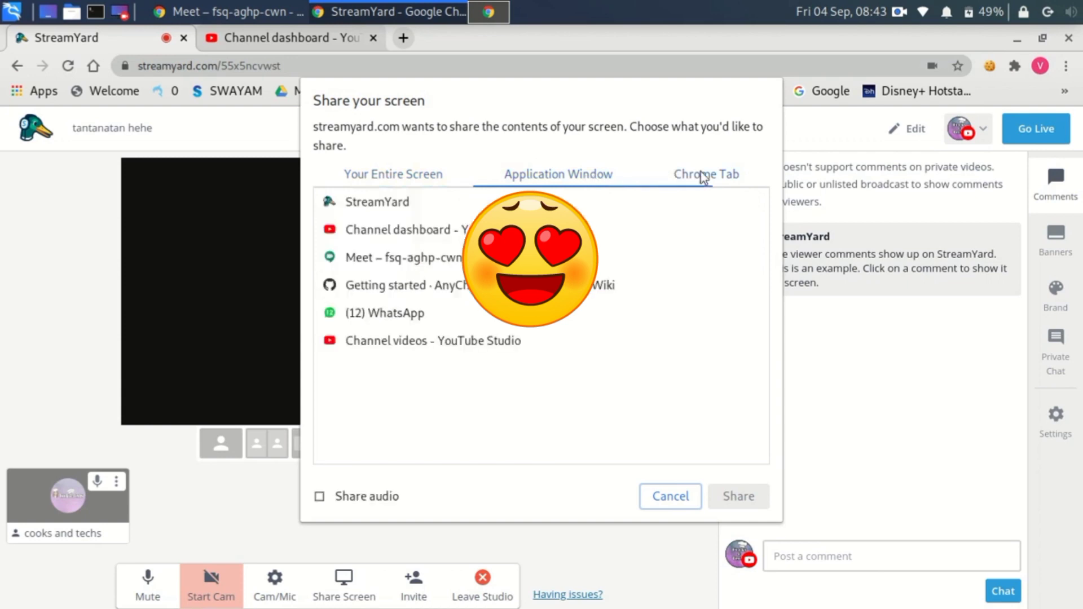
{"action": "left_click", "coordinate": [440, 231]}
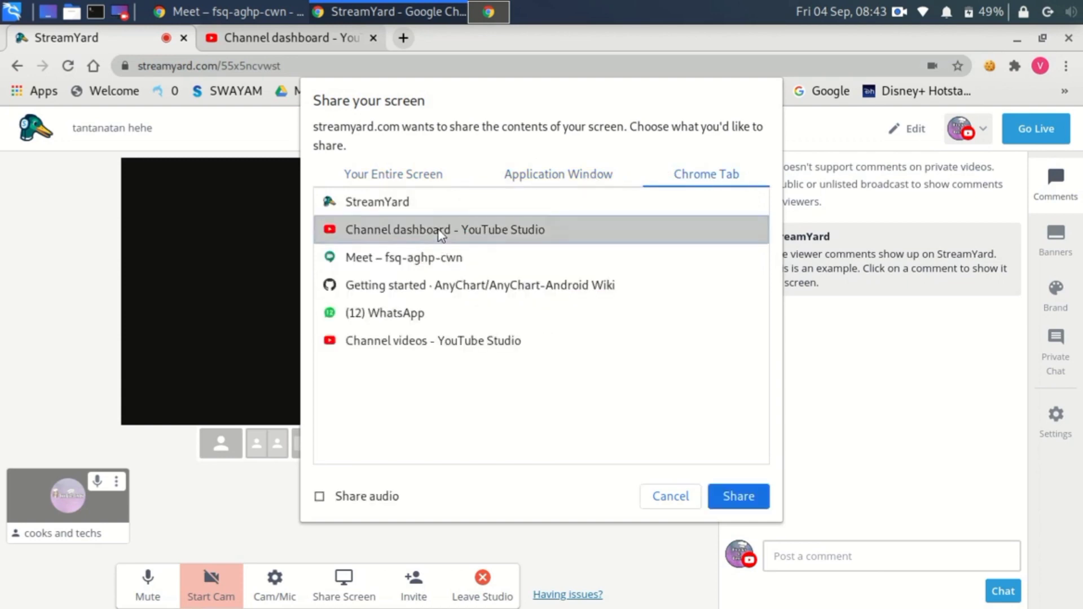
{"action": "left_click", "coordinate": [739, 497]}
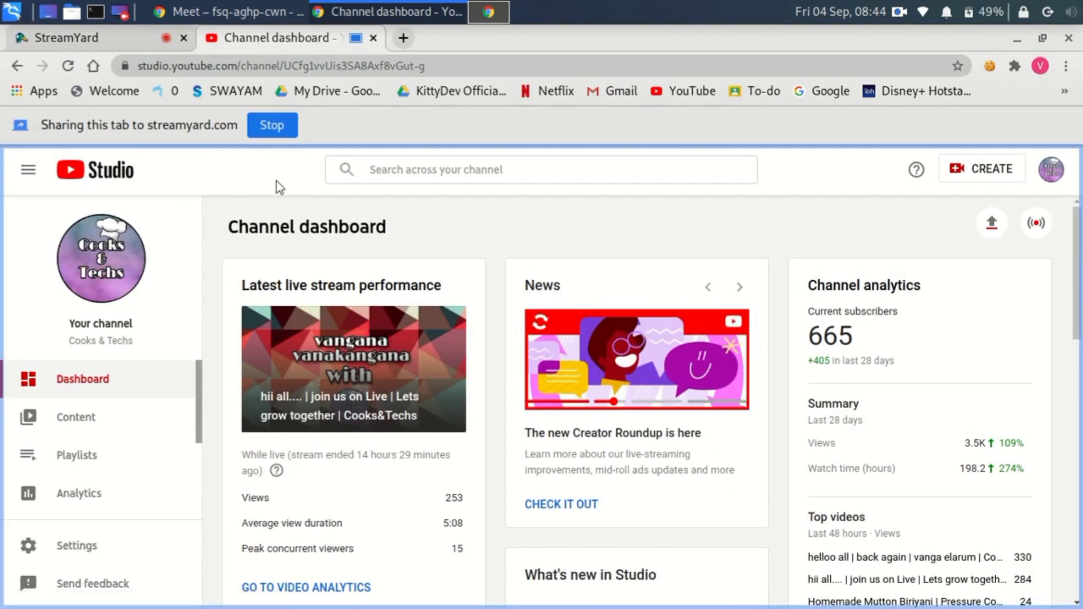
{"action": "left_click", "coordinate": [133, 46]}
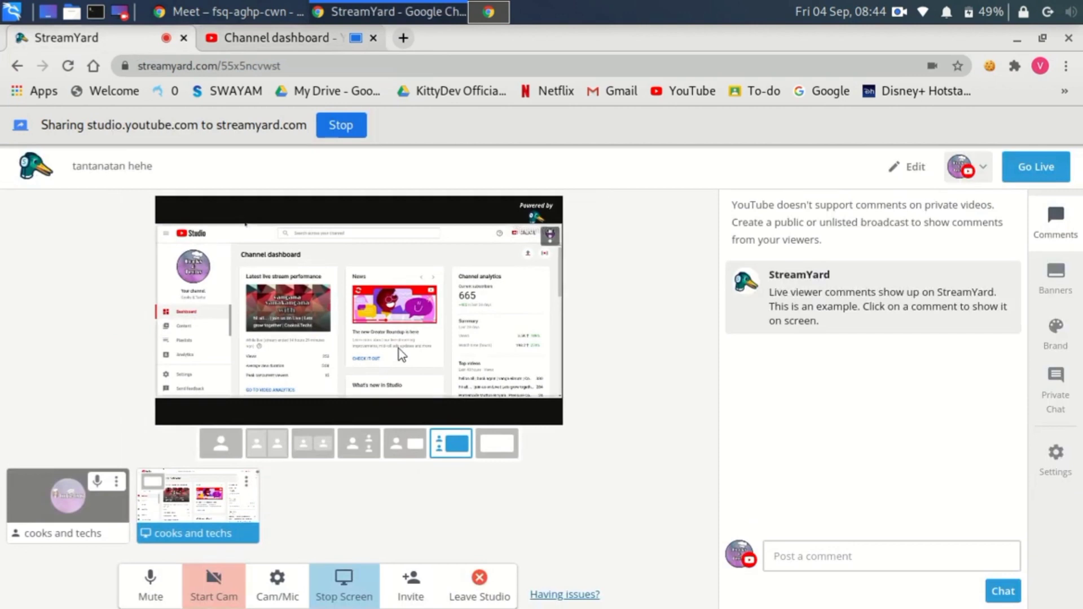
Choose the layout with the presenter beside a small shared screen and add the cooks and techs feed to the stream
{"action": "left_click", "coordinate": [409, 454]}
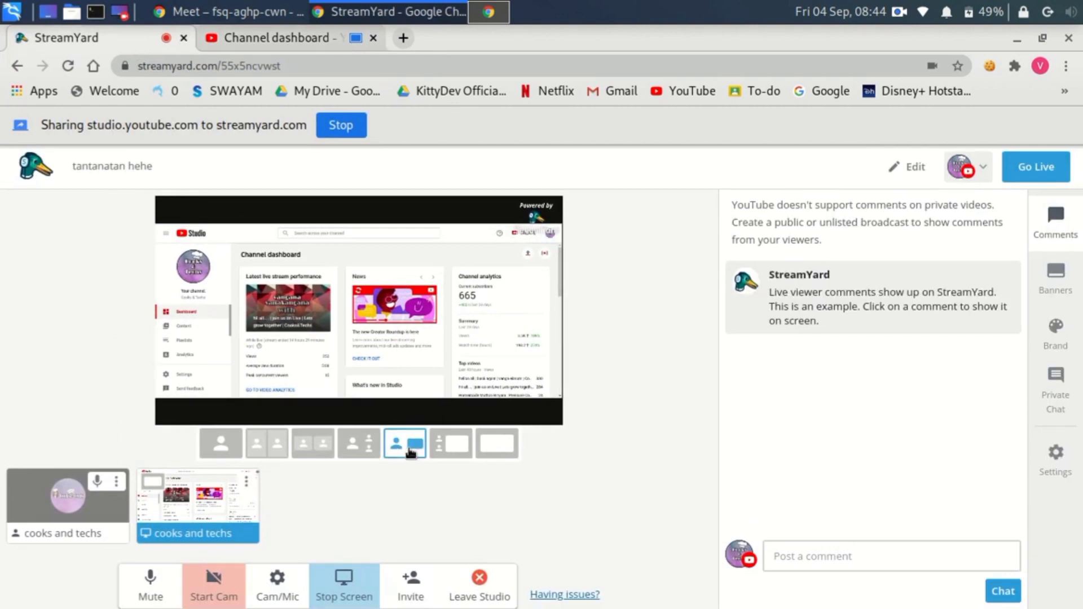
{"action": "left_click", "coordinate": [265, 38]}
{"action": "left_click", "coordinate": [154, 39]}
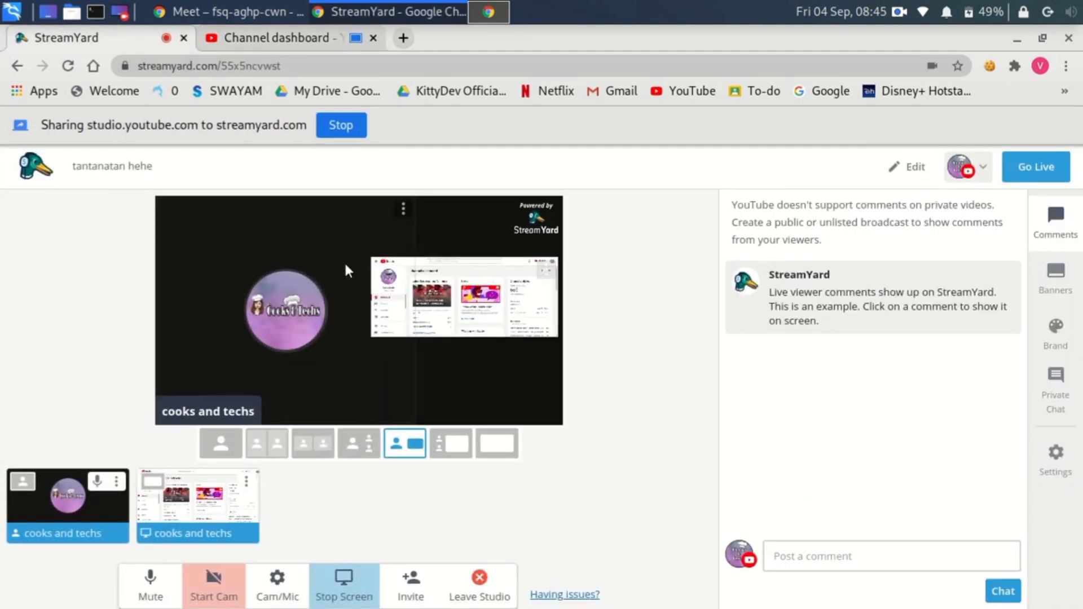
Try the large-screen layout with side participants, both two-person layouts and the solo presenter layout
{"action": "left_click", "coordinate": [459, 450]}
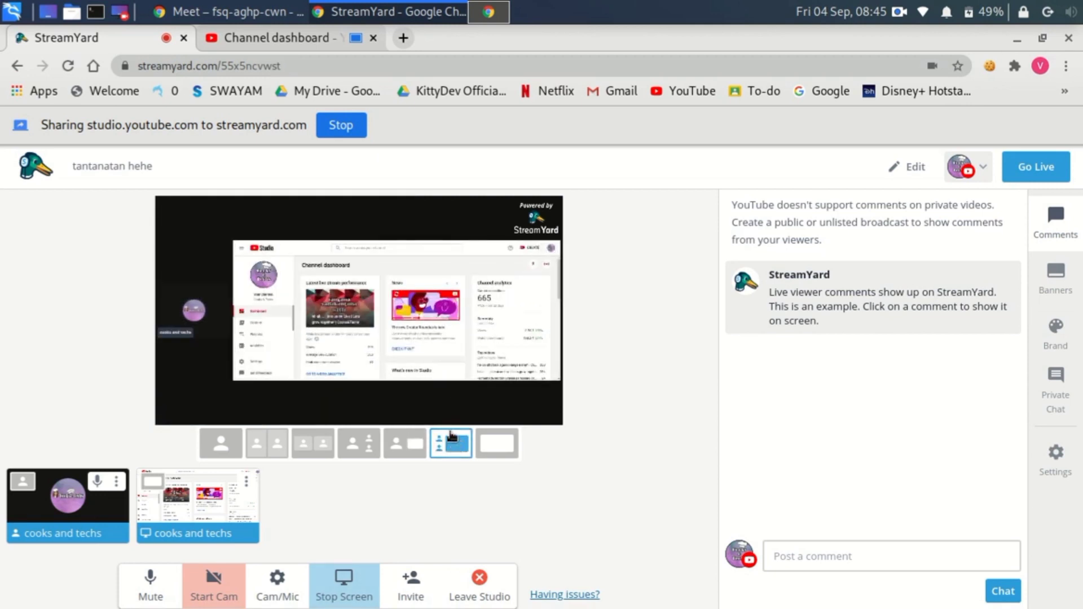
{"action": "left_click", "coordinate": [303, 443]}
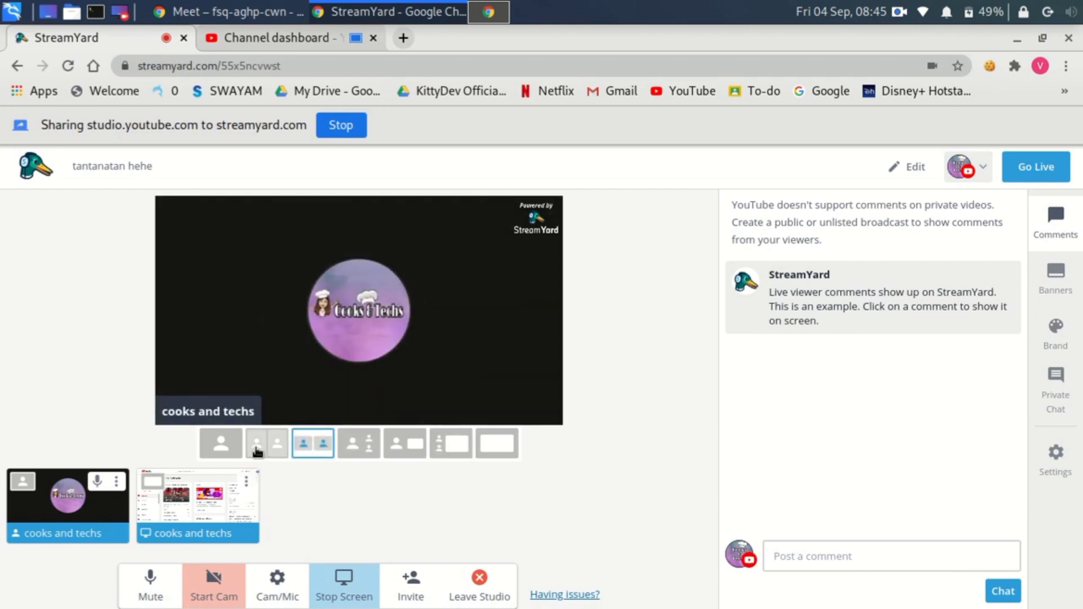
{"action": "left_click", "coordinate": [265, 443]}
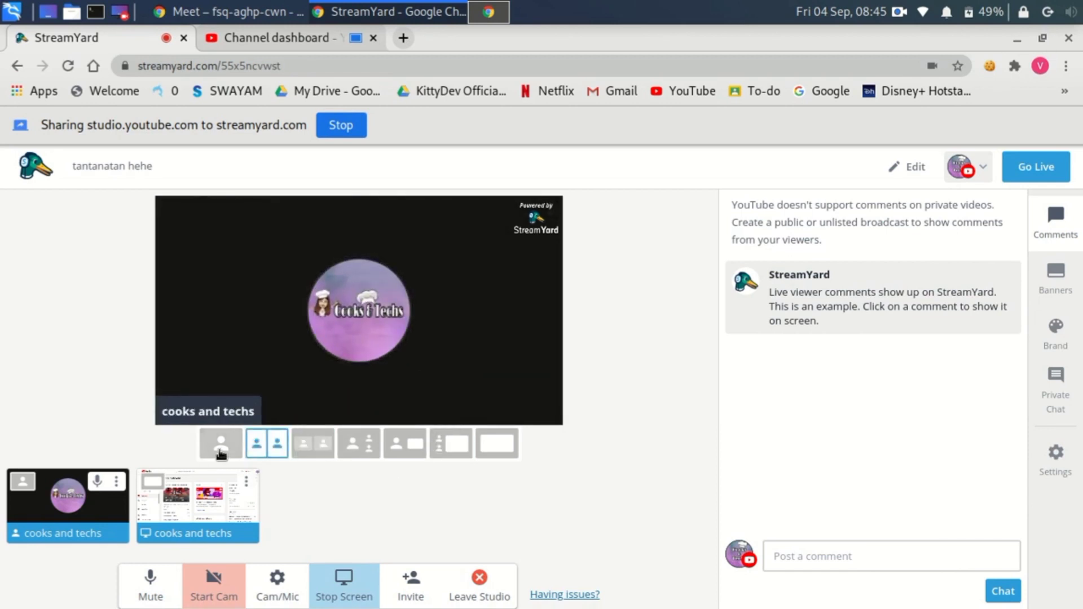
{"action": "left_click", "coordinate": [221, 450]}
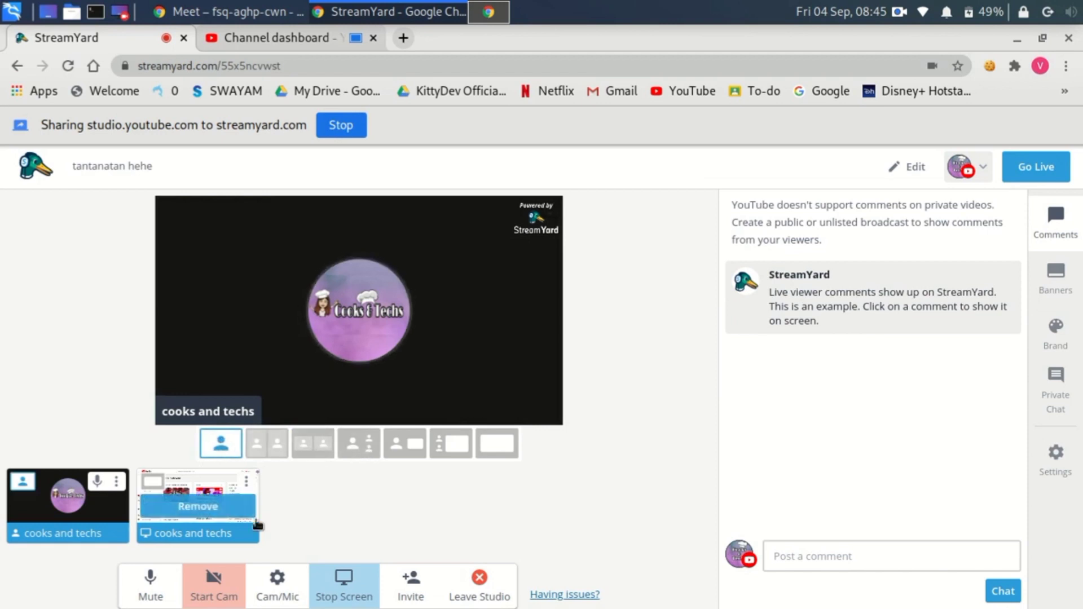
Copy the guest invitation link for the broadcast studio to the clipboard and close the invitation dialog
{"action": "left_click", "coordinate": [419, 600]}
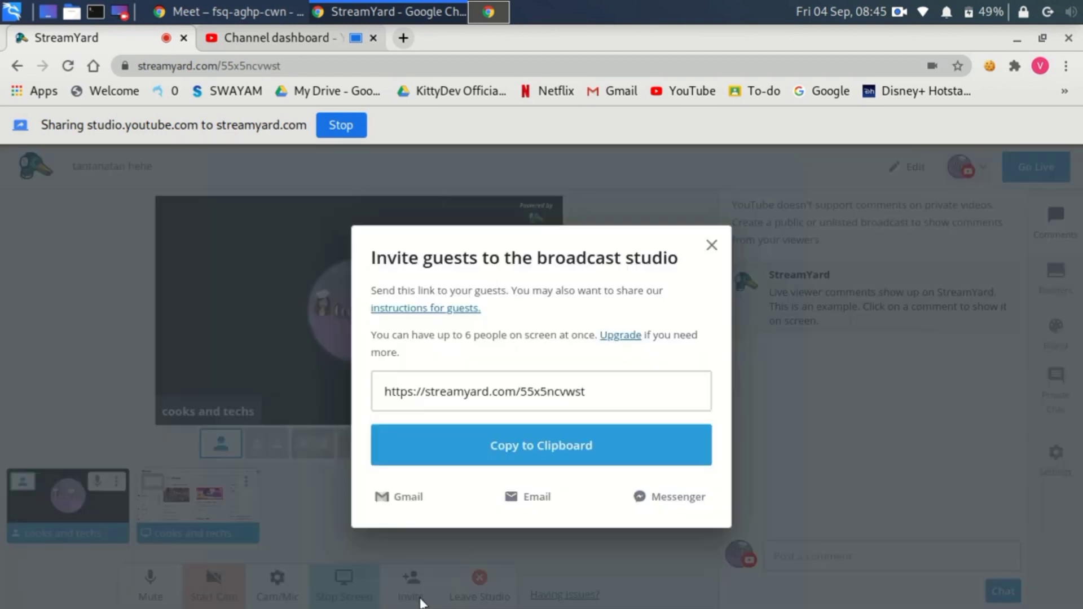
{"action": "left_click", "coordinate": [550, 437]}
{"action": "left_click", "coordinate": [712, 245]}
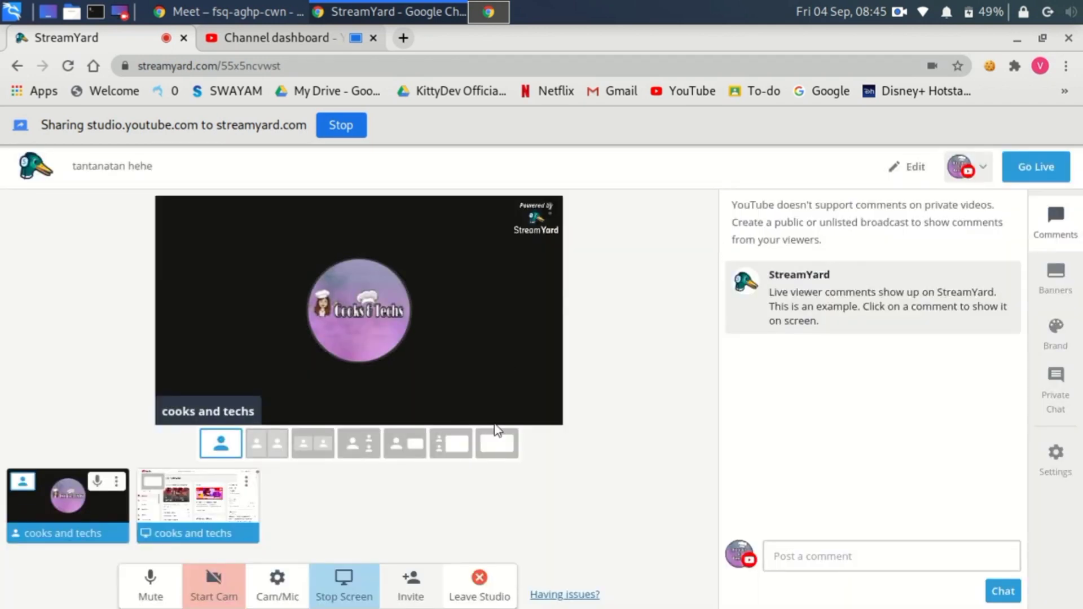
Compare the large-screen, full-screen and solo layouts, ending on the full-screen view of the shared tab
{"action": "left_click", "coordinate": [449, 446]}
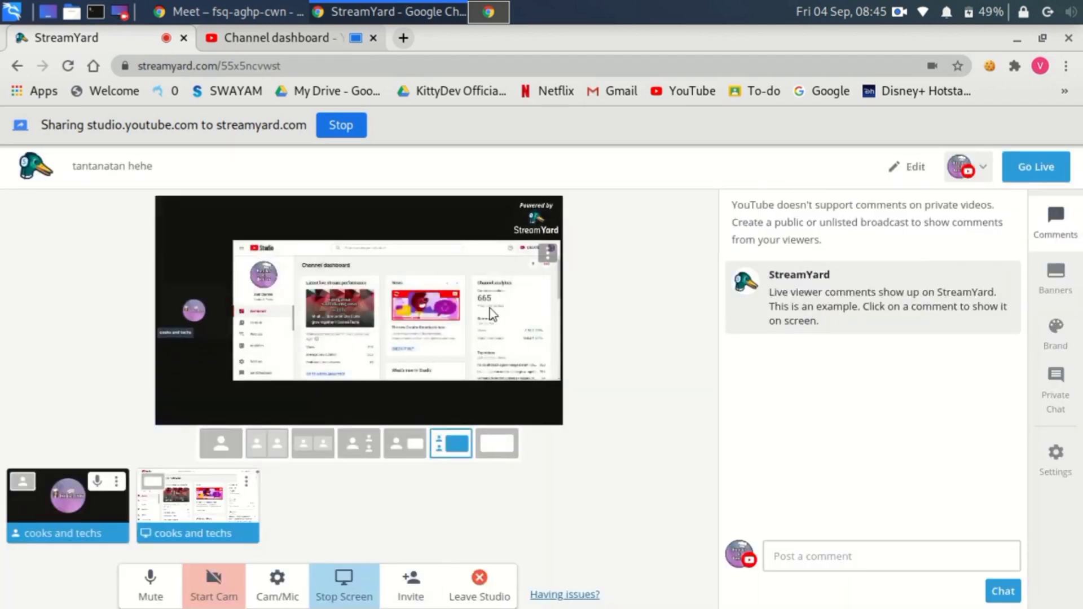
{"action": "left_click", "coordinate": [511, 450]}
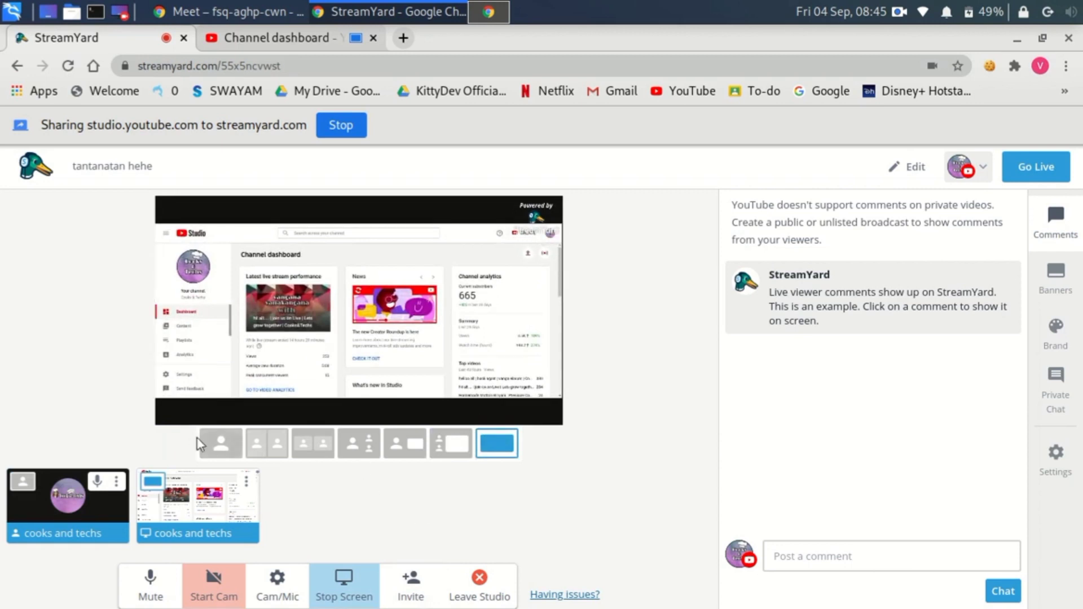
{"action": "left_click", "coordinate": [225, 454]}
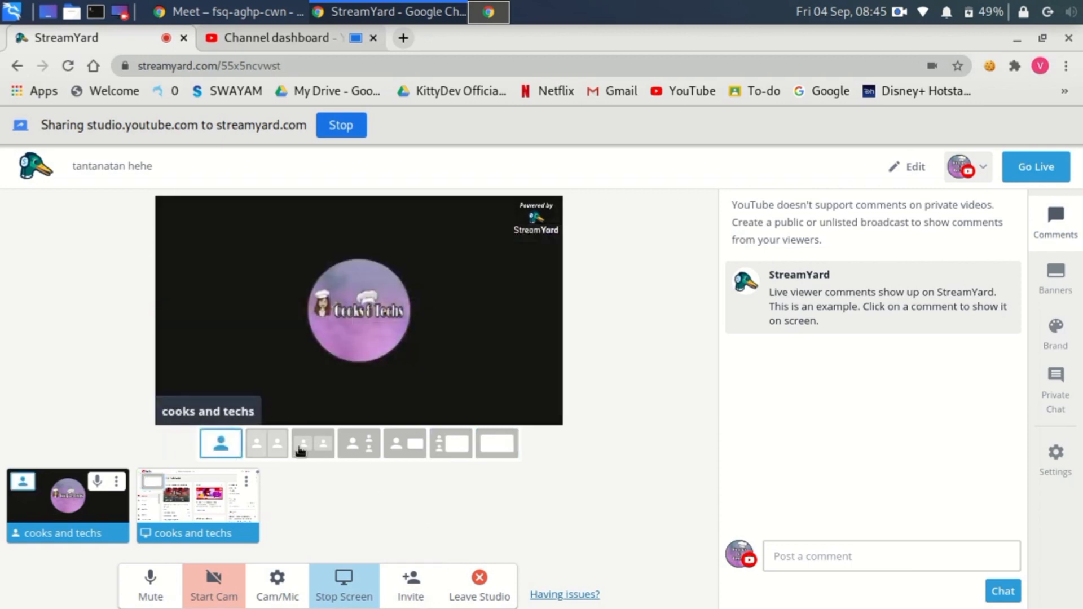
{"action": "left_click", "coordinate": [490, 450]}
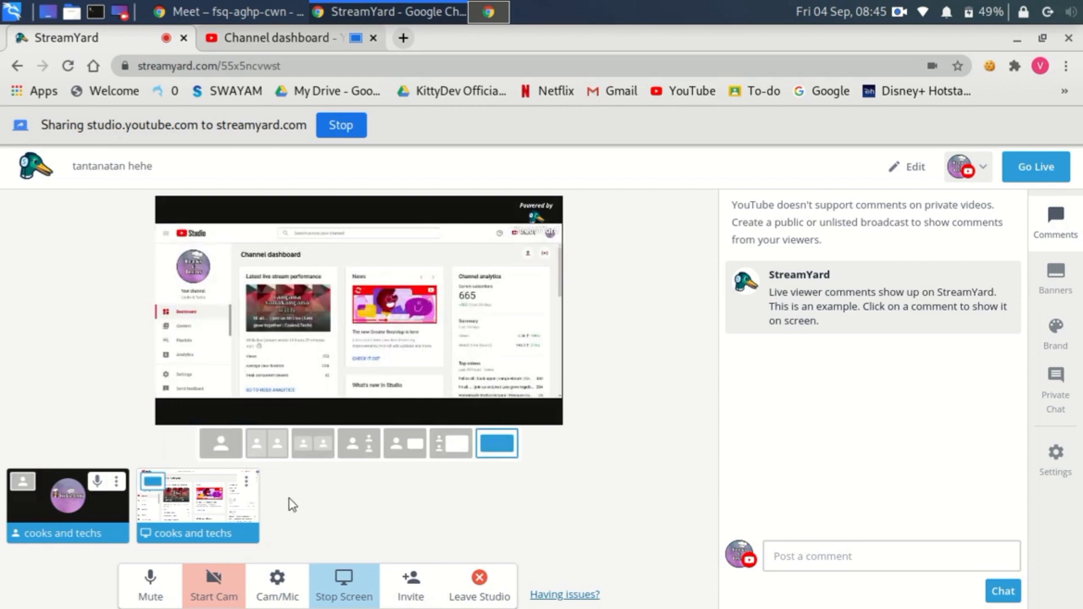
Create a banner reading "huhu guyssss" and show it briefly on the stream before hiding it again
{"action": "left_click", "coordinate": [1056, 277]}
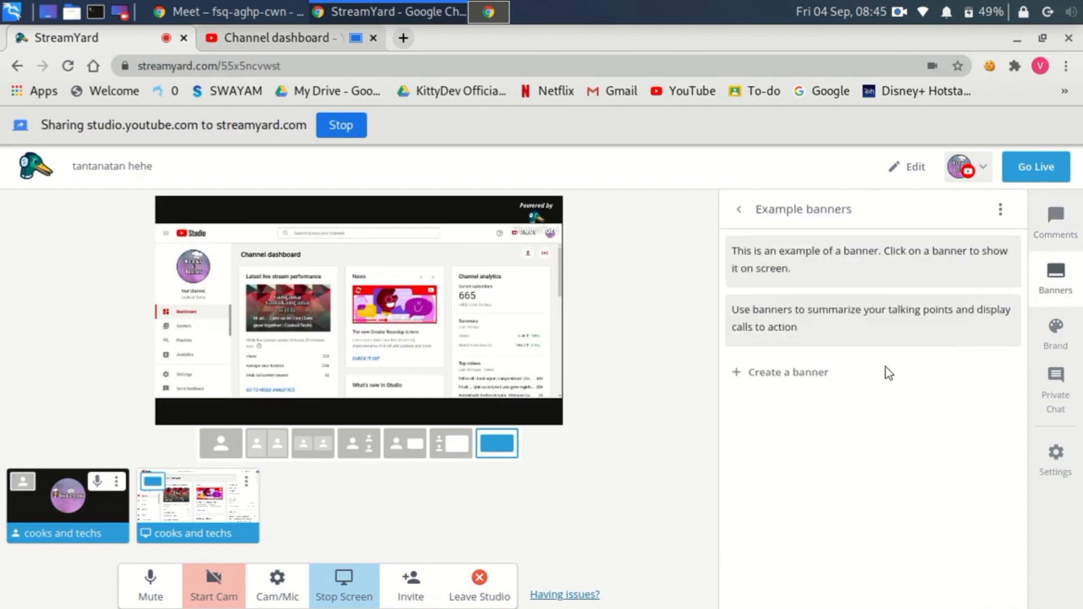
{"action": "left_click", "coordinate": [804, 373]}
{"action": "type", "text": "huhu guys"}
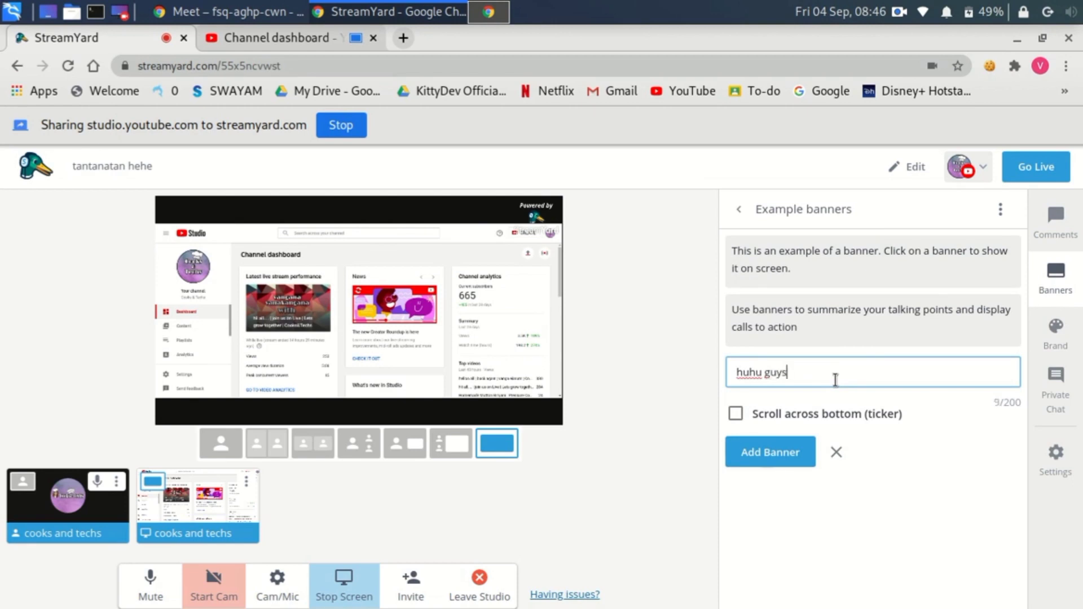
{"action": "left_click", "coordinate": [784, 454]}
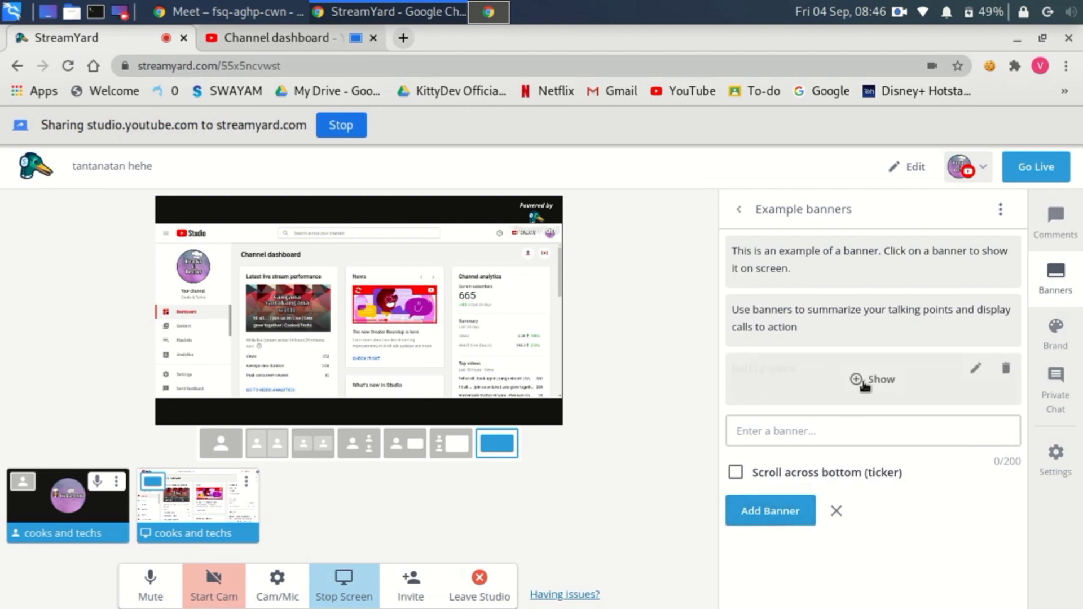
{"action": "left_click", "coordinate": [863, 382]}
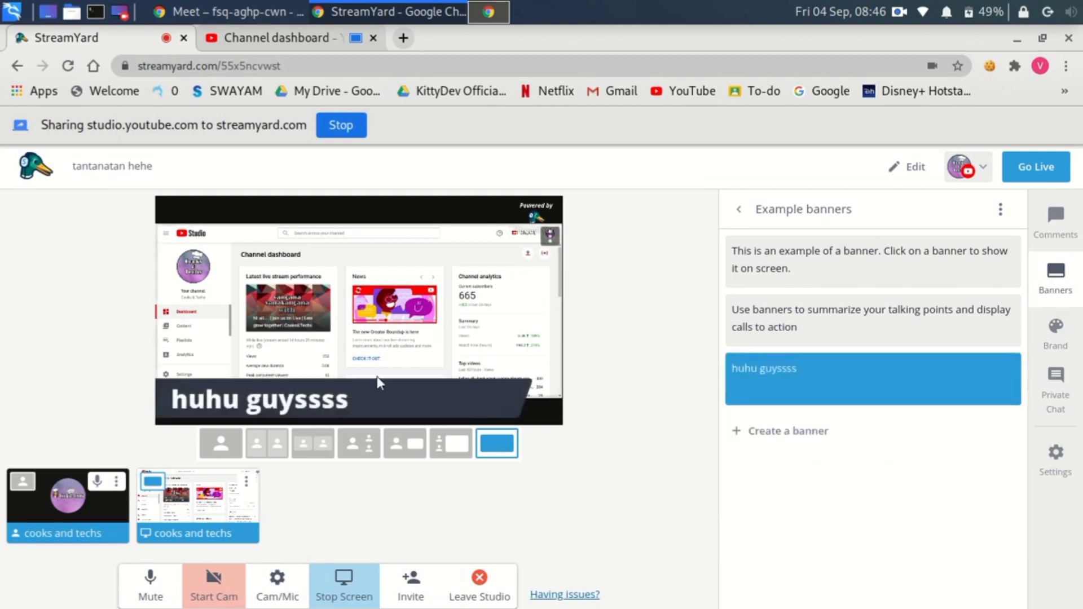
{"action": "left_click", "coordinate": [869, 382]}
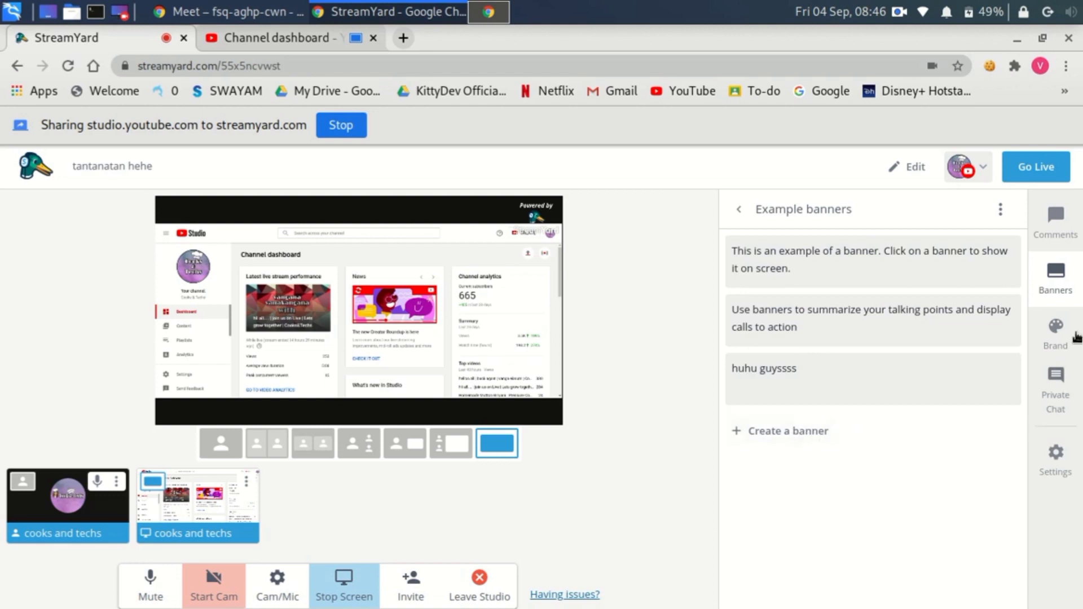
Try to post the comment "heloo" to the broadcast and check the notice under it
{"action": "mouse_move", "coordinate": [1014, 246]}
{"action": "left_click", "coordinate": [1055, 219]}
{"action": "left_click", "coordinate": [827, 561]}
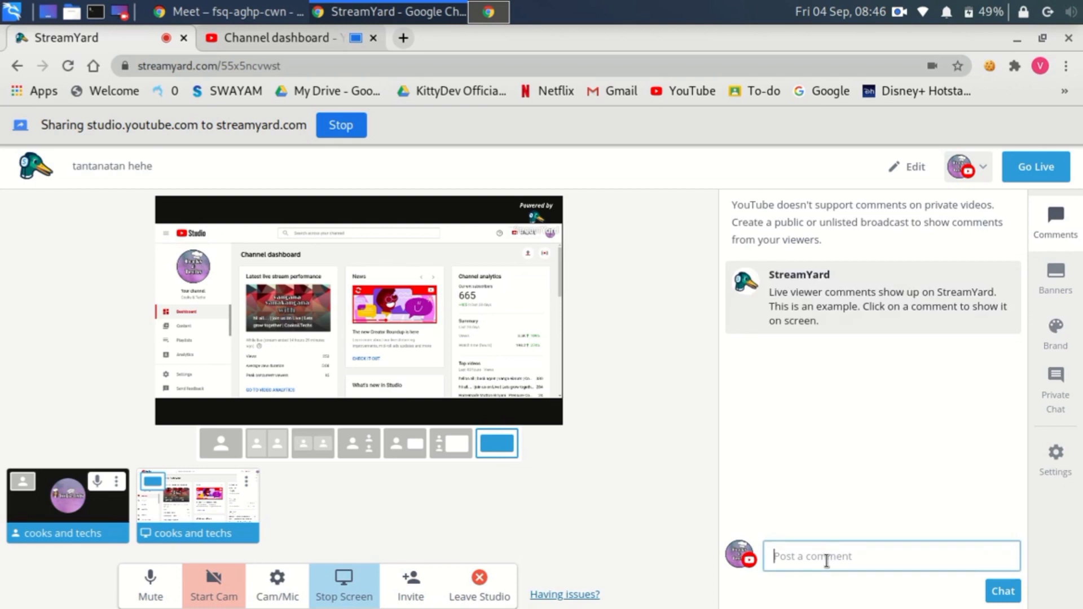
{"action": "type", "text": "heloo"}
{"action": "key", "text": "Return"}
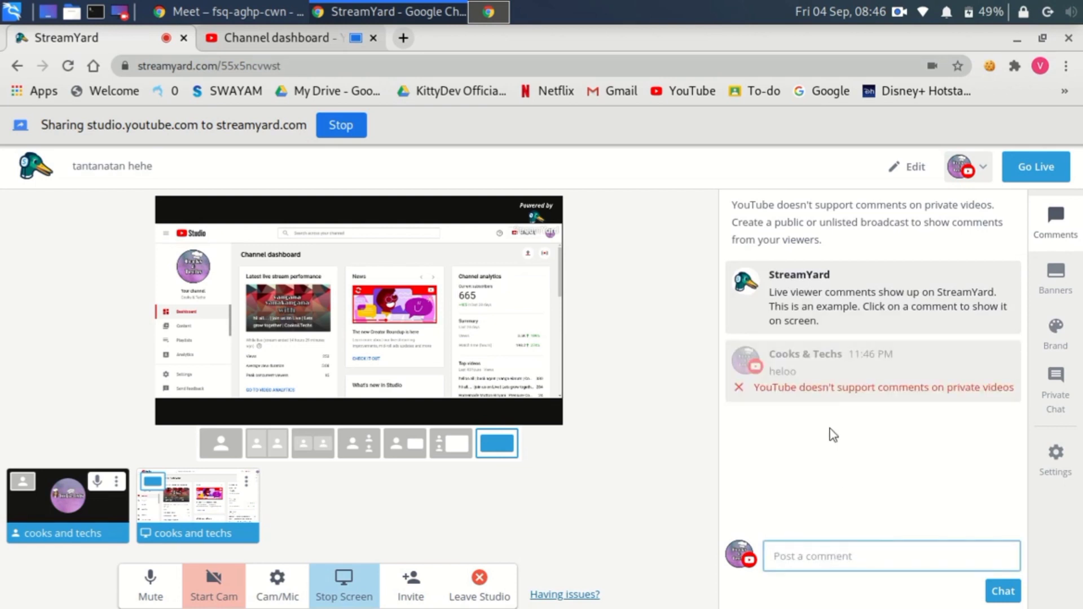
{"action": "left_click", "coordinate": [812, 355]}
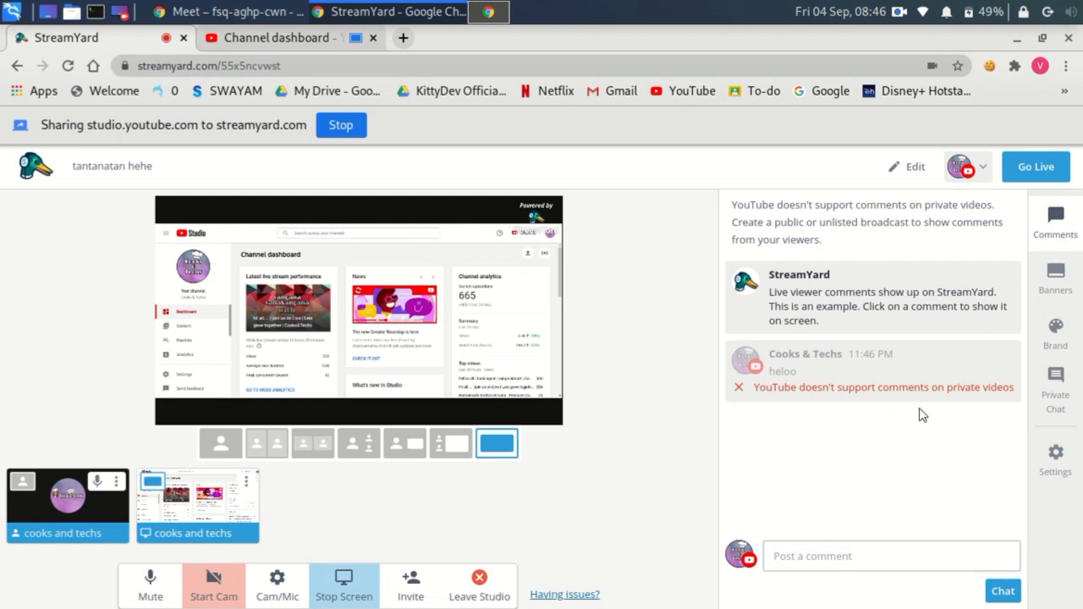
{"action": "left_click_drag", "start_coordinate": [936, 391], "coordinate": [1024, 389]}
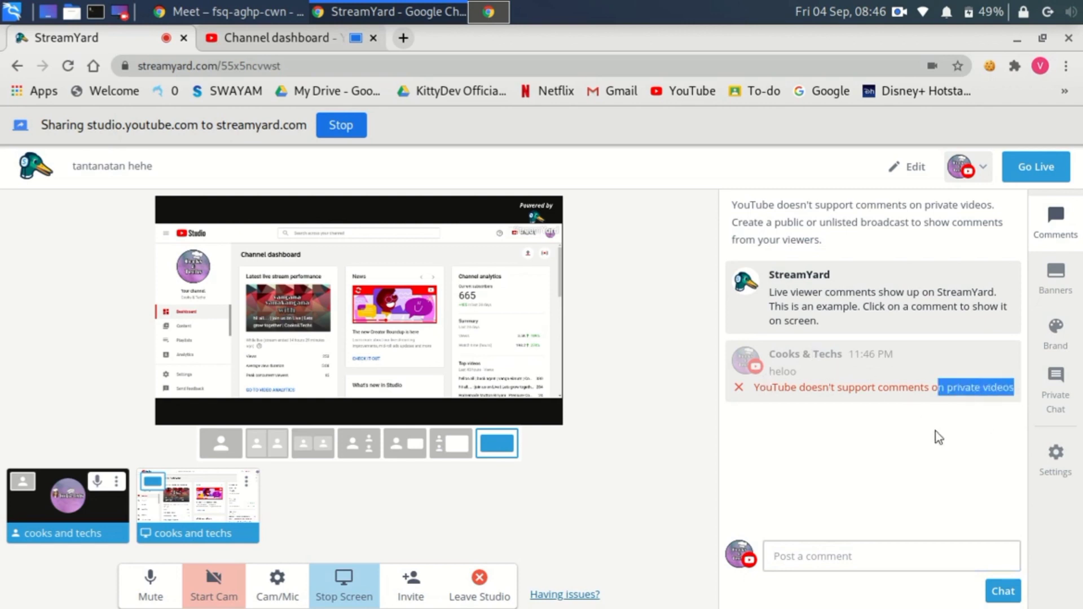
{"action": "left_click", "coordinate": [973, 395]}
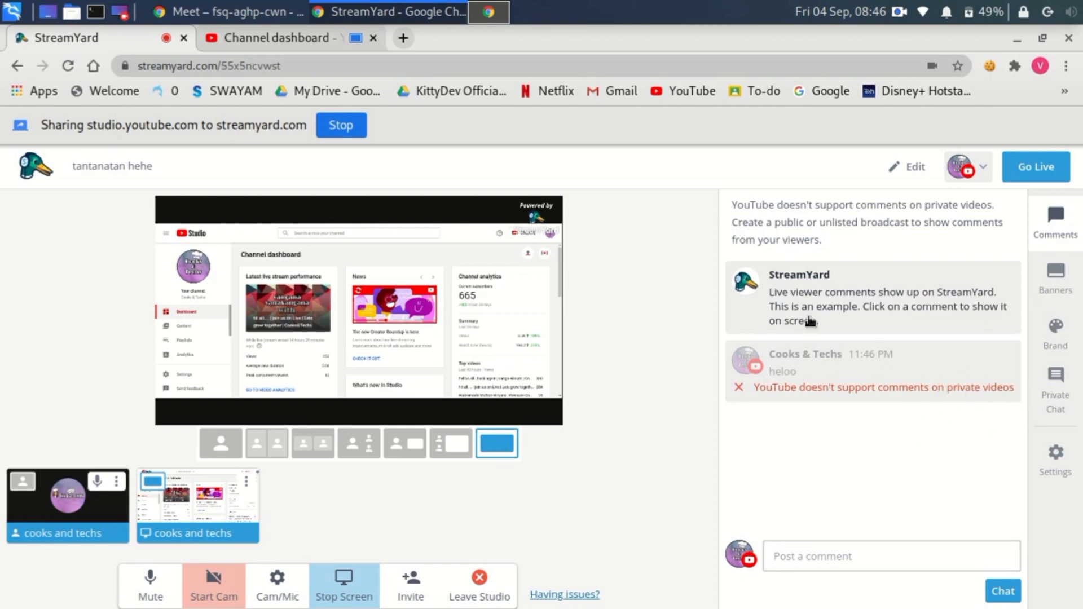
{"action": "mouse_move", "coordinate": [852, 299]}
Switch the stream to the layout with the participant beside the large shared screen and start the live broadcast
{"action": "left_click", "coordinate": [448, 437]}
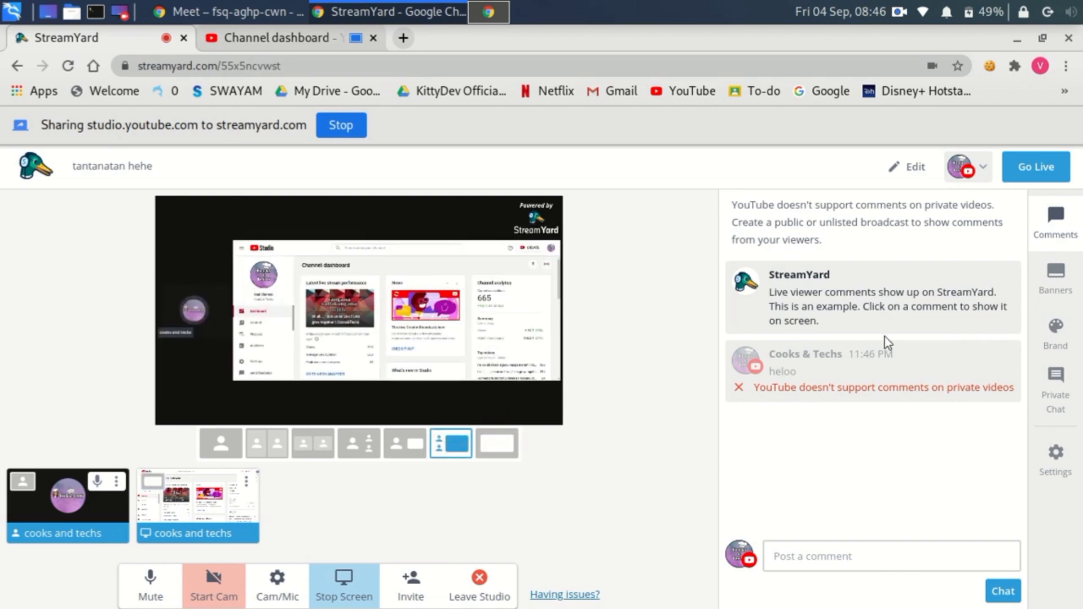
{"action": "left_click", "coordinate": [1046, 179]}
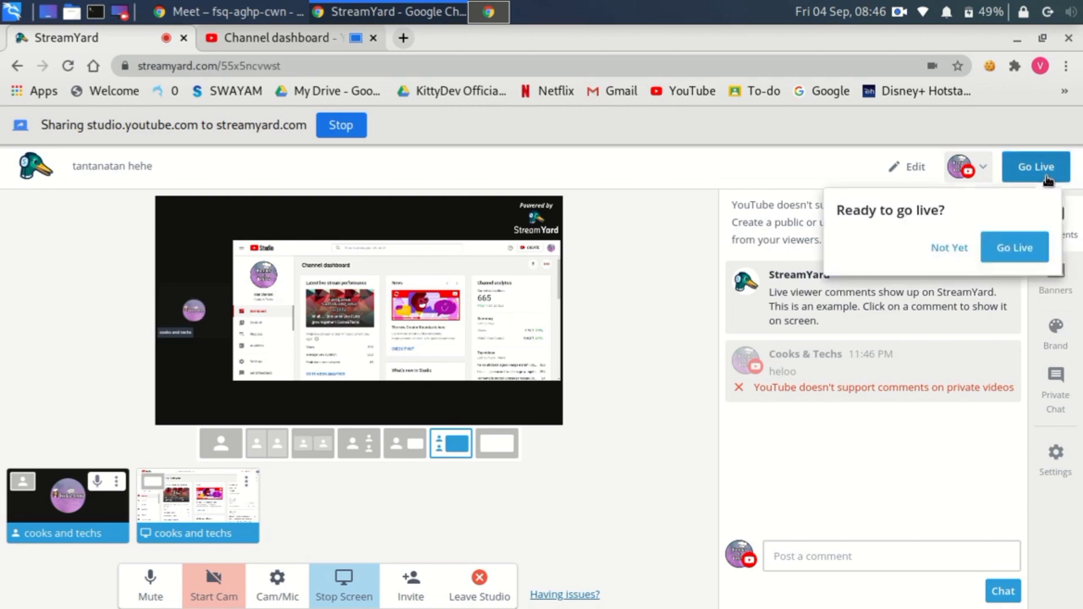
{"action": "left_click", "coordinate": [1008, 254]}
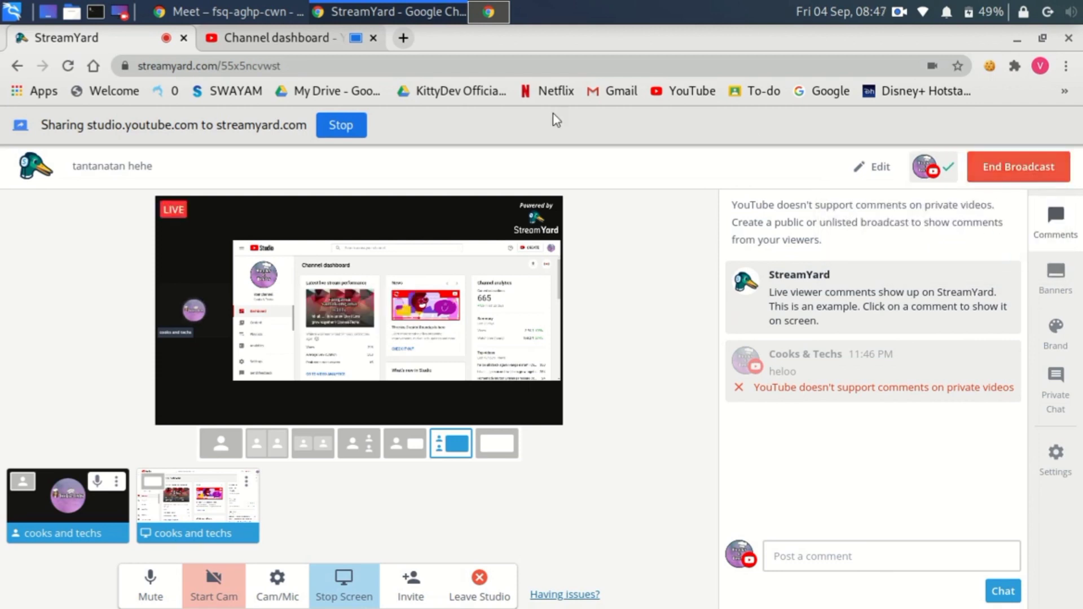
In YouTube Studio, find the running stream in the channel's live content and check its visibility options without changing them
{"action": "left_click", "coordinate": [298, 38]}
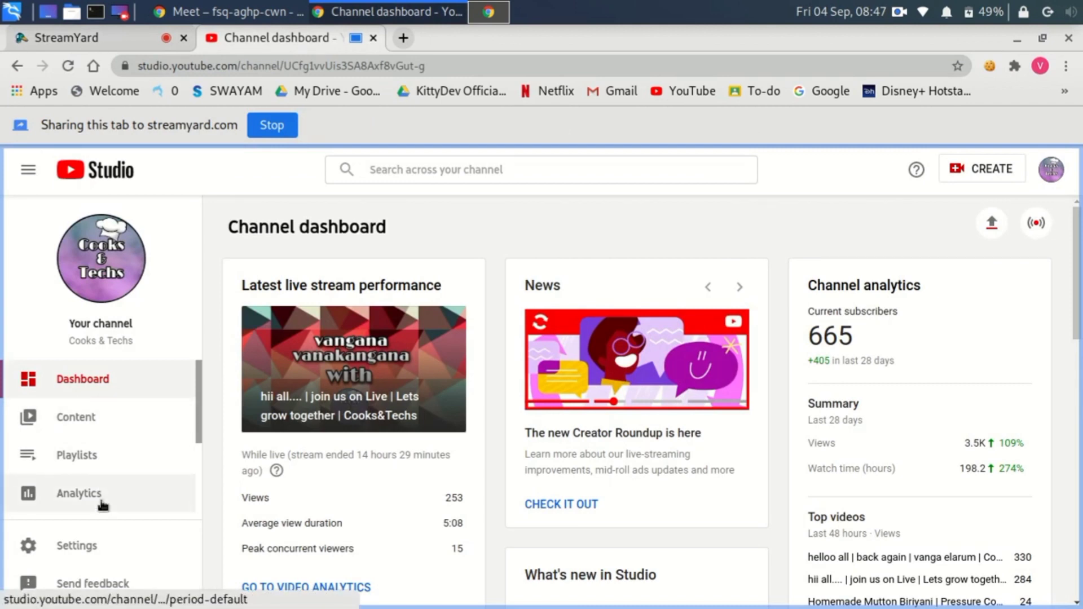
{"action": "left_click", "coordinate": [104, 415]}
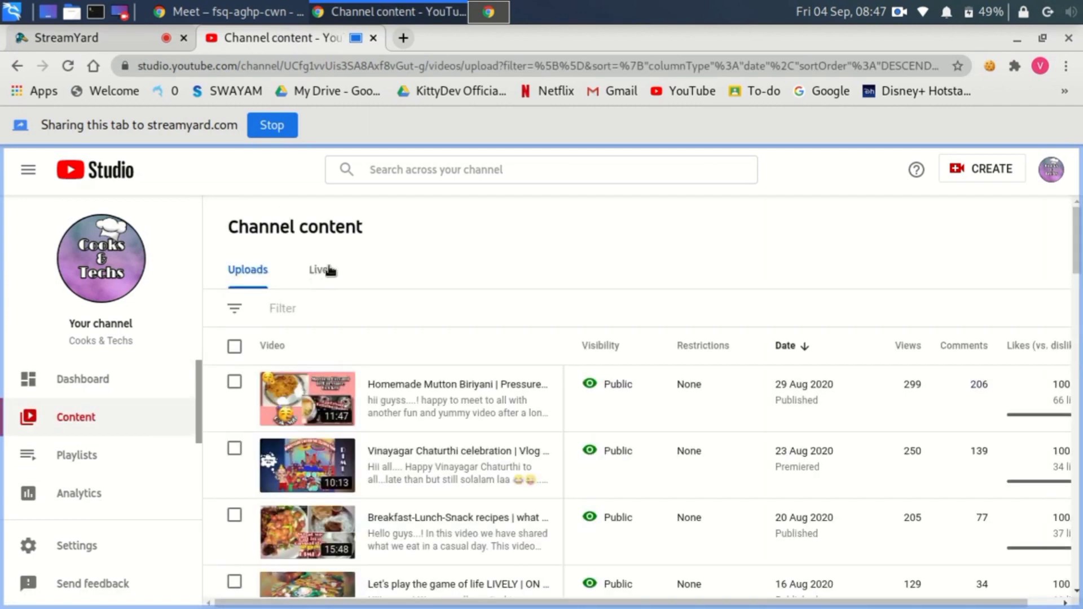
{"action": "left_click", "coordinate": [320, 269]}
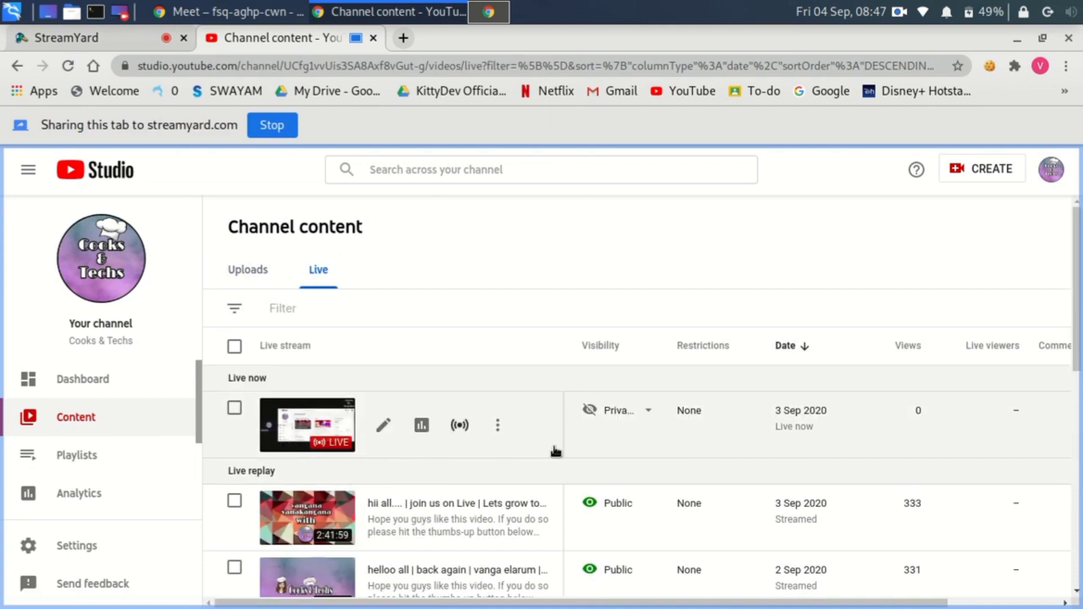
{"action": "left_click", "coordinate": [652, 415]}
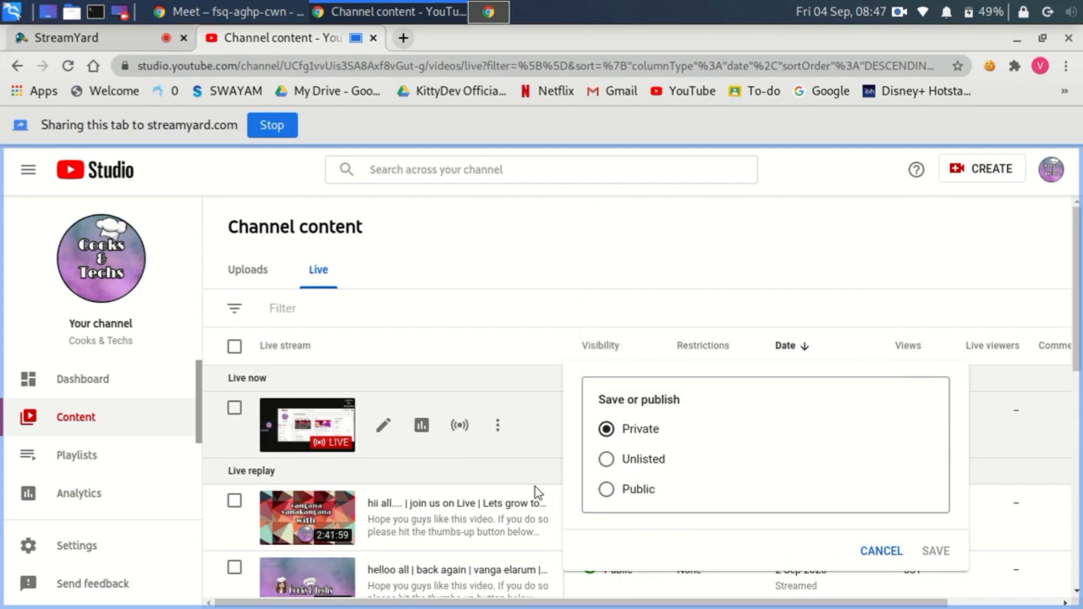
{"action": "left_click", "coordinate": [605, 427]}
{"action": "left_click", "coordinate": [881, 551]}
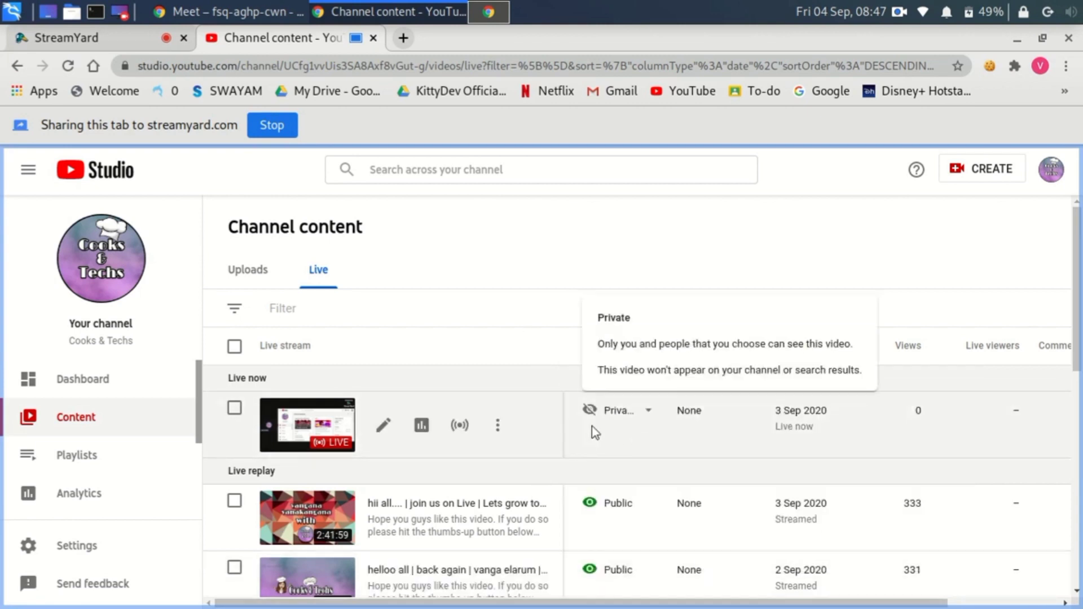
Open the live stream's video details and review its title, description, thumbnail, audience and tags settings
{"action": "left_click", "coordinate": [382, 429]}
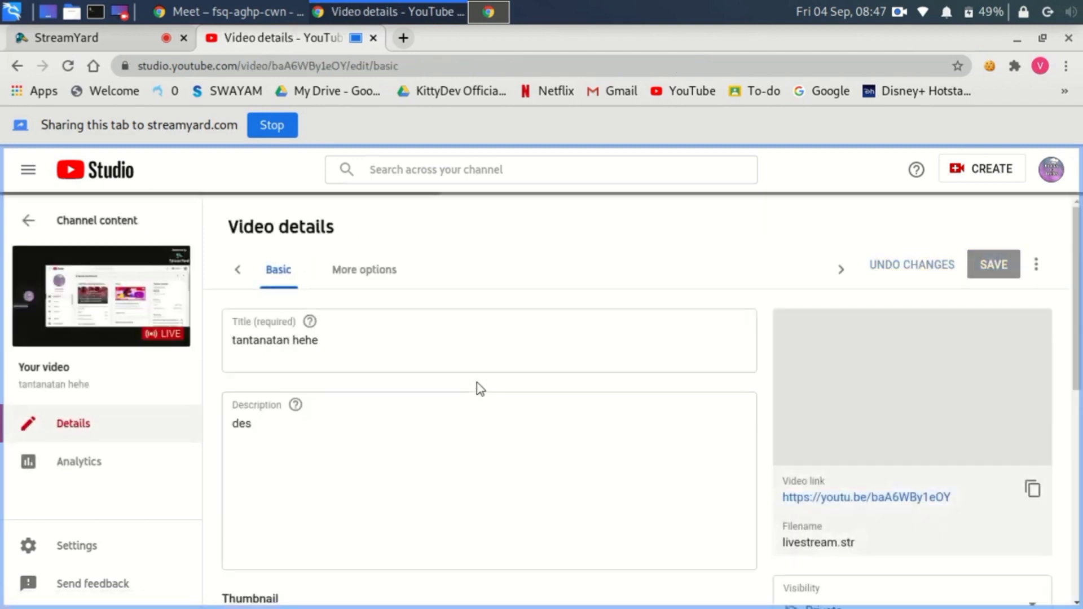
{"action": "scroll", "coordinate": [479, 389], "scroll_direction": "down", "scroll_amount": 8}
{"action": "scroll", "coordinate": [419, 358], "scroll_direction": "up", "scroll_amount": 2}
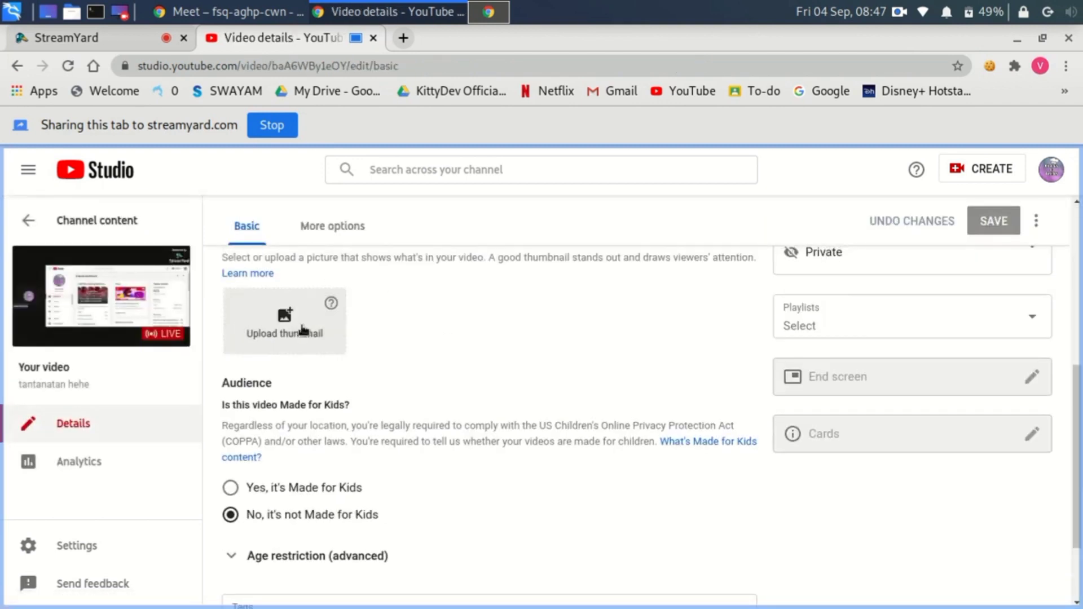
{"action": "scroll", "coordinate": [394, 395], "scroll_direction": "down", "scroll_amount": 2}
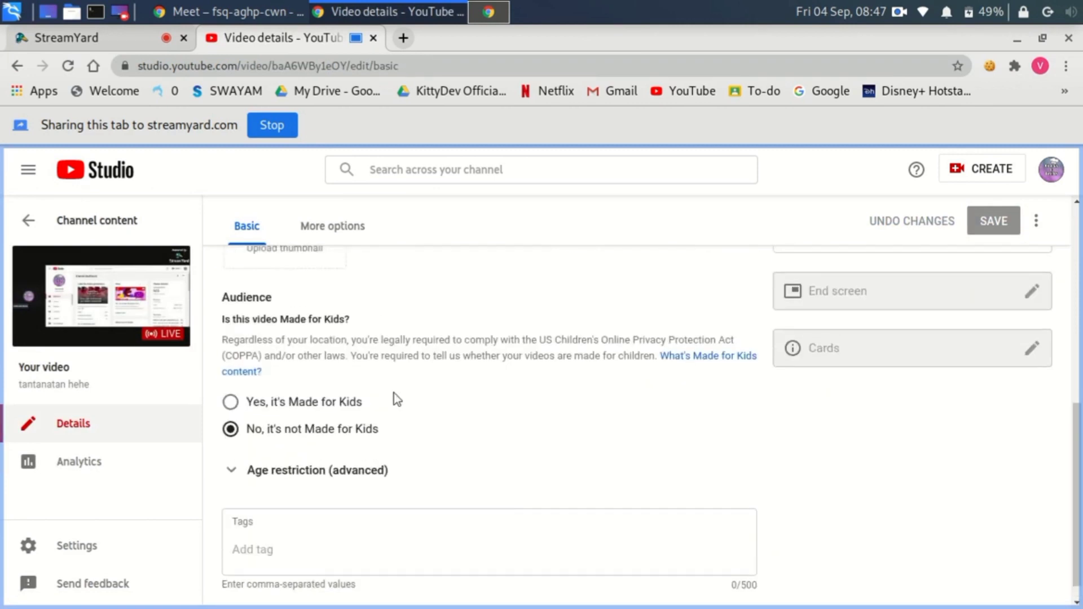
{"action": "scroll", "coordinate": [361, 426], "scroll_direction": "up", "scroll_amount": 8}
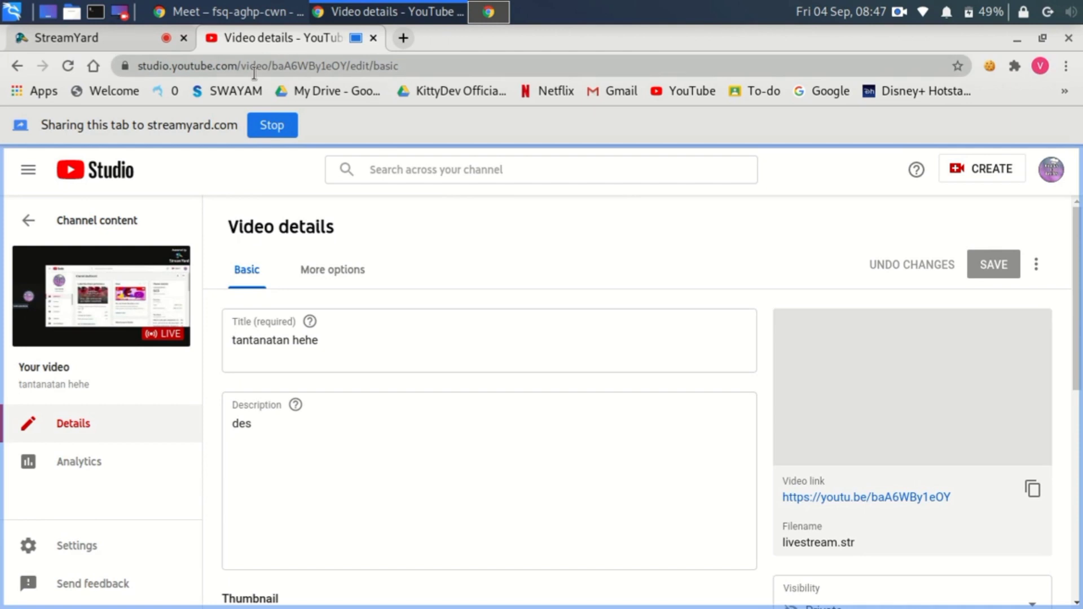
Return to the StreamYard studio, end the broadcast and rate it as Good
{"action": "left_click", "coordinate": [138, 44]}
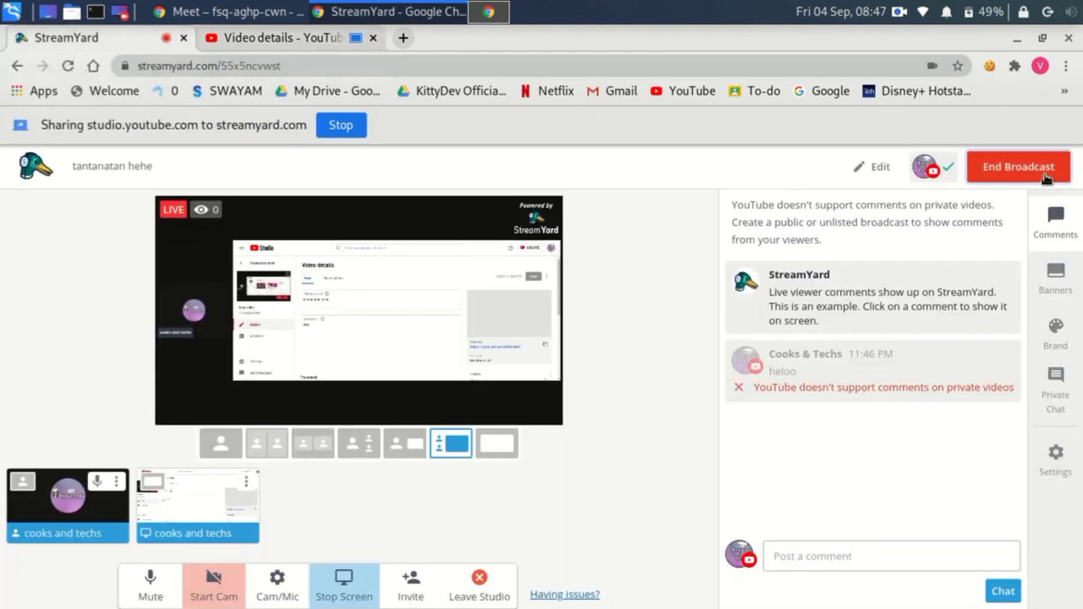
{"action": "left_click", "coordinate": [1018, 177]}
{"action": "left_click", "coordinate": [1025, 252]}
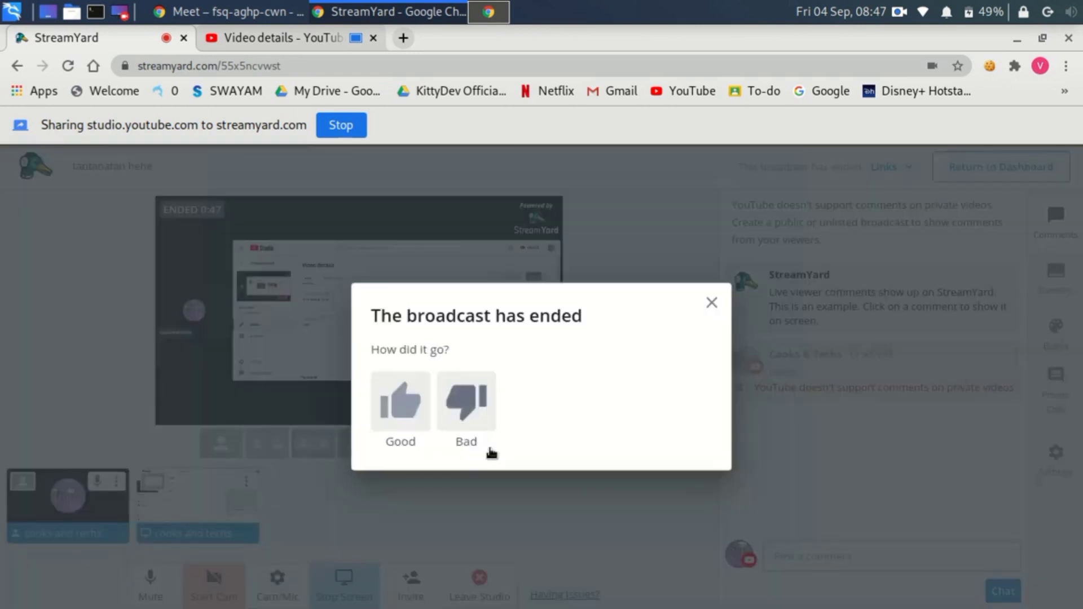
{"action": "left_click", "coordinate": [401, 401]}
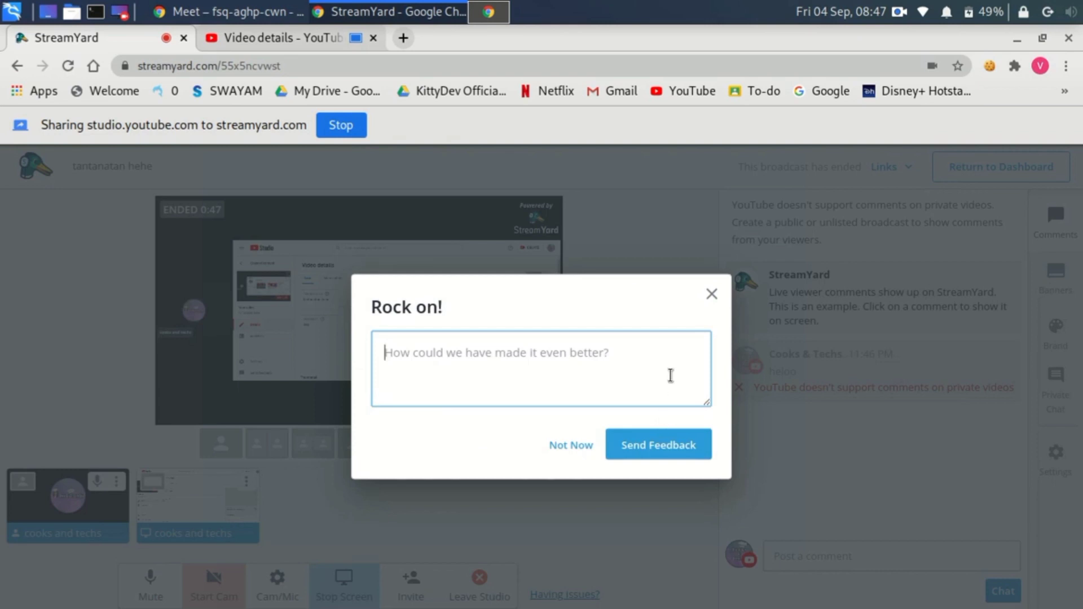